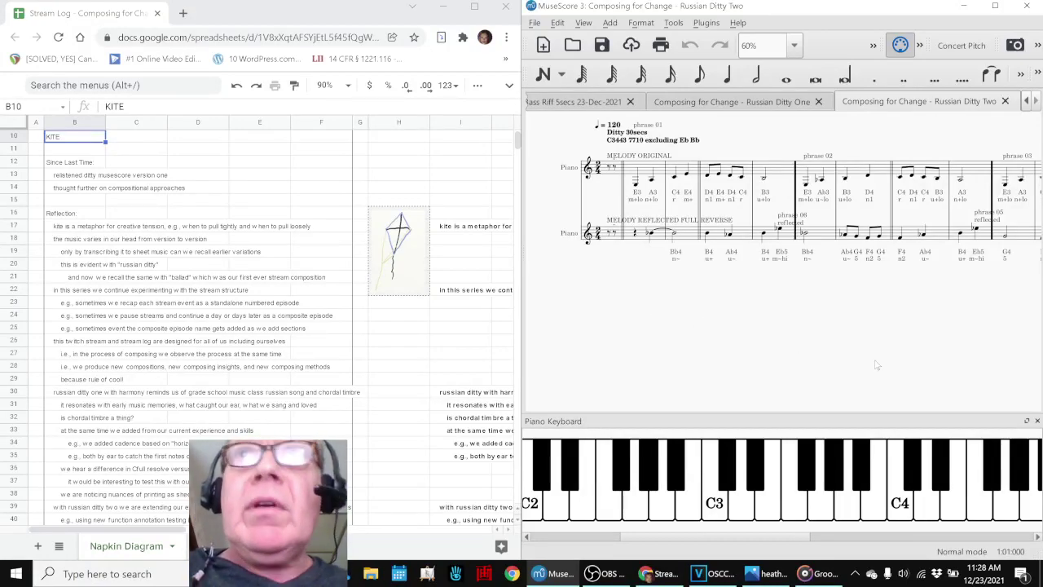
Step: Toggle the mixer open and closed, then play and stop the score briefly
key(F10)
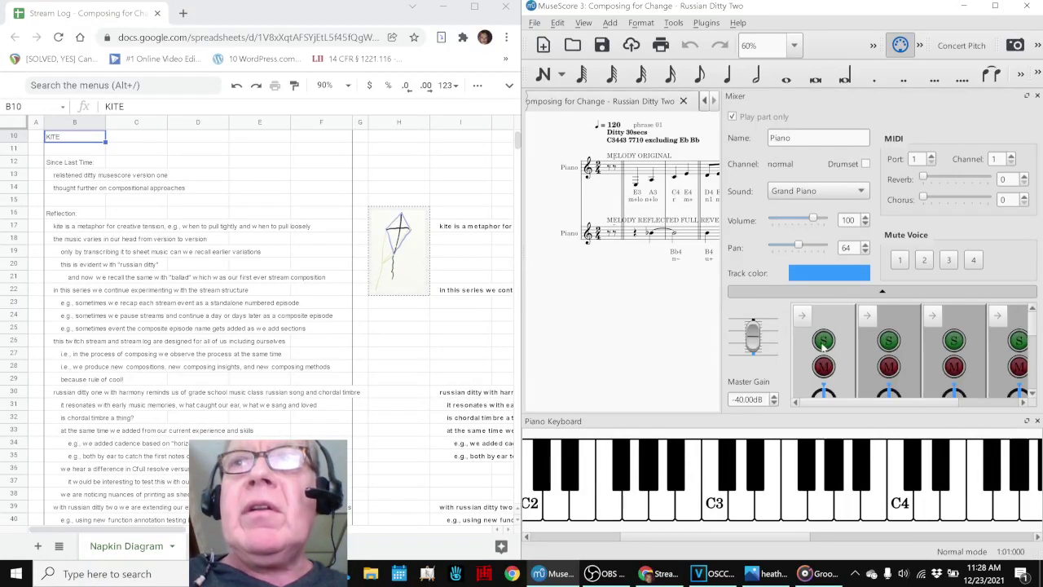
key(F10)
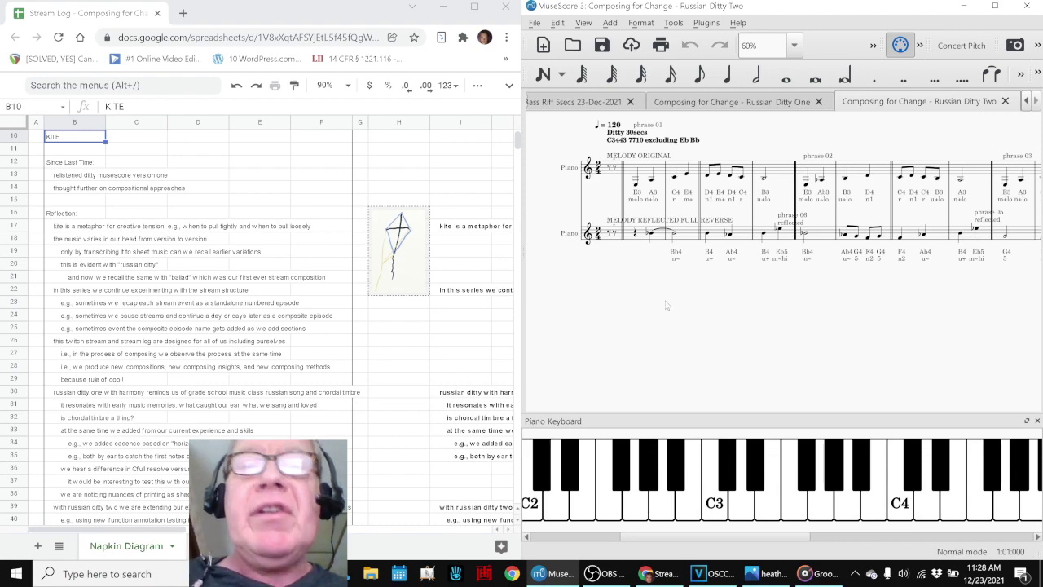
key(space)
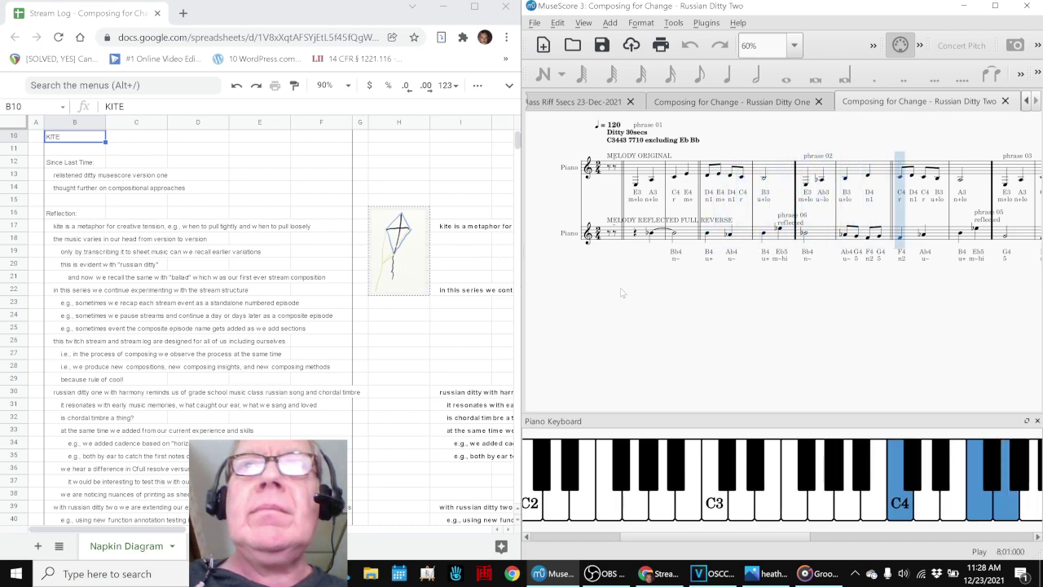
key(space)
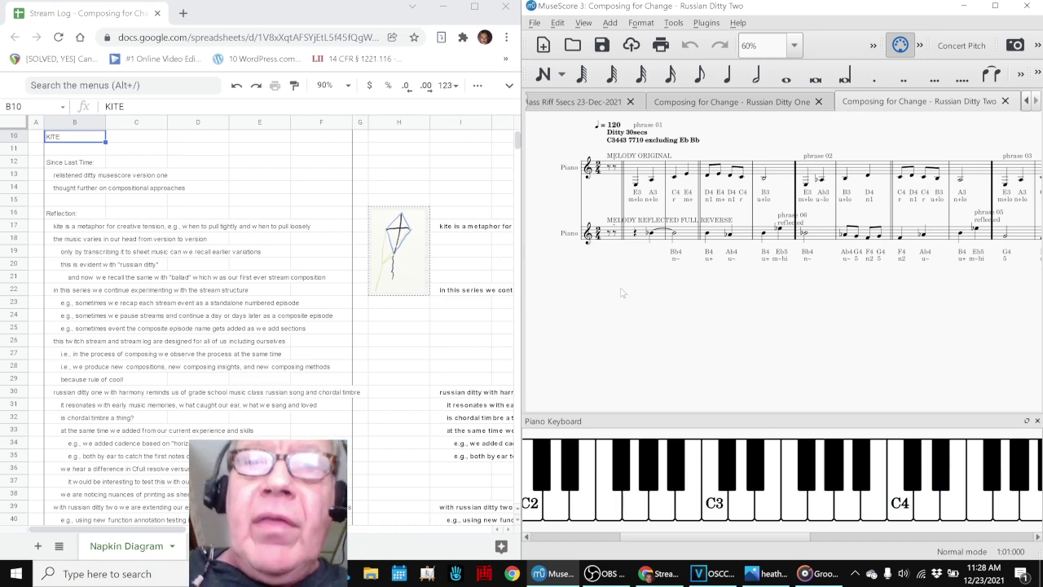
Step: Review the mixer and the Instruments list without changes, then close the mixer
key(F10)
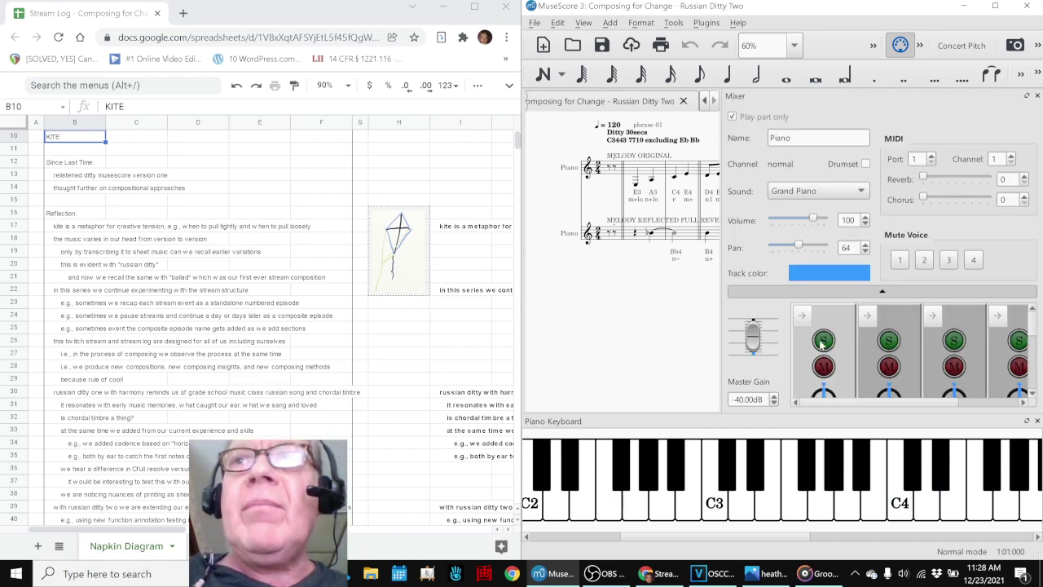
key(i)
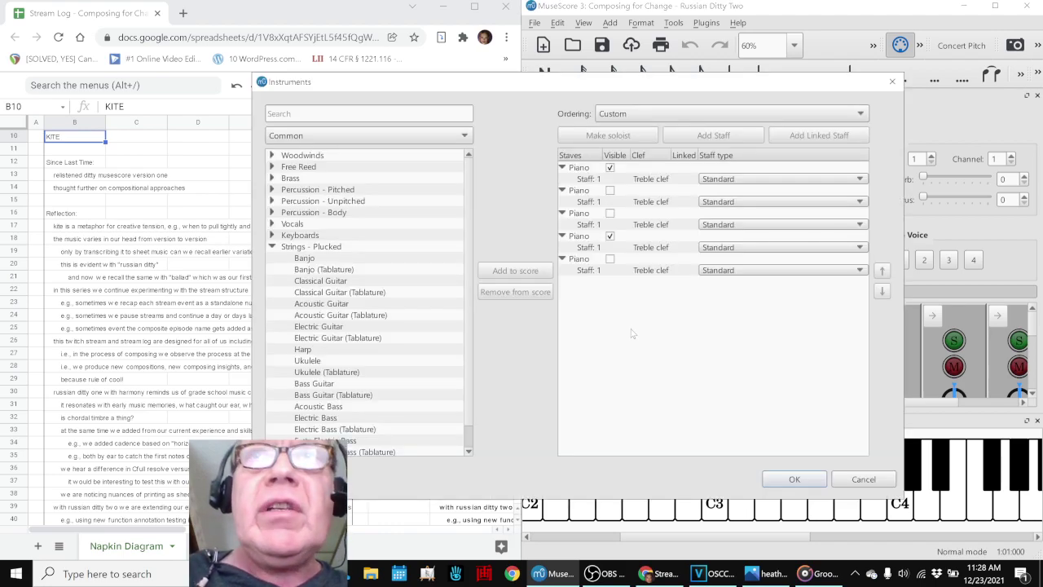
key(Escape)
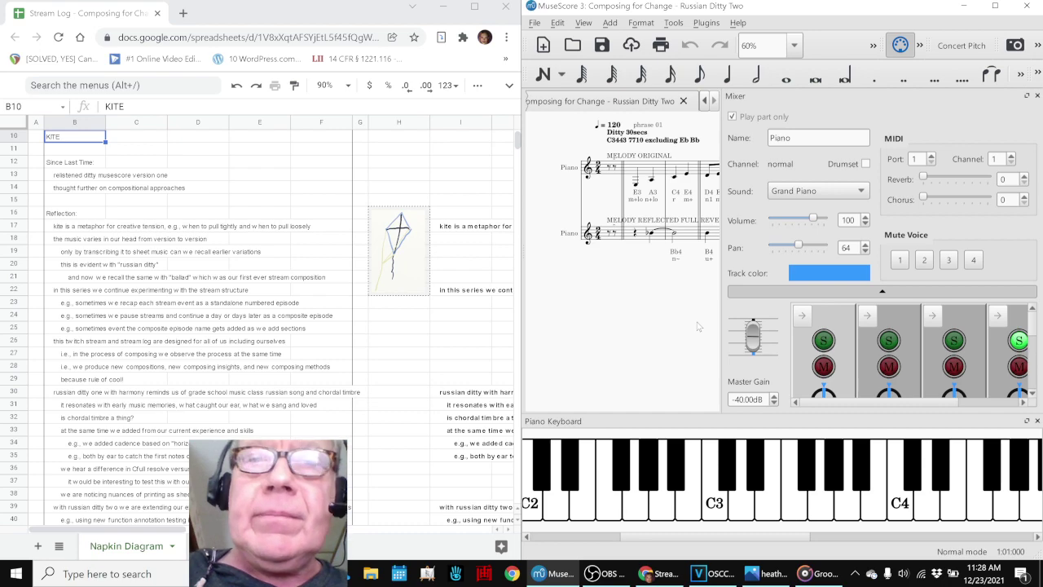
key(F10)
Step: Play the score up to phrase 03, return to its start, and glance at OBS stream info
key(space)
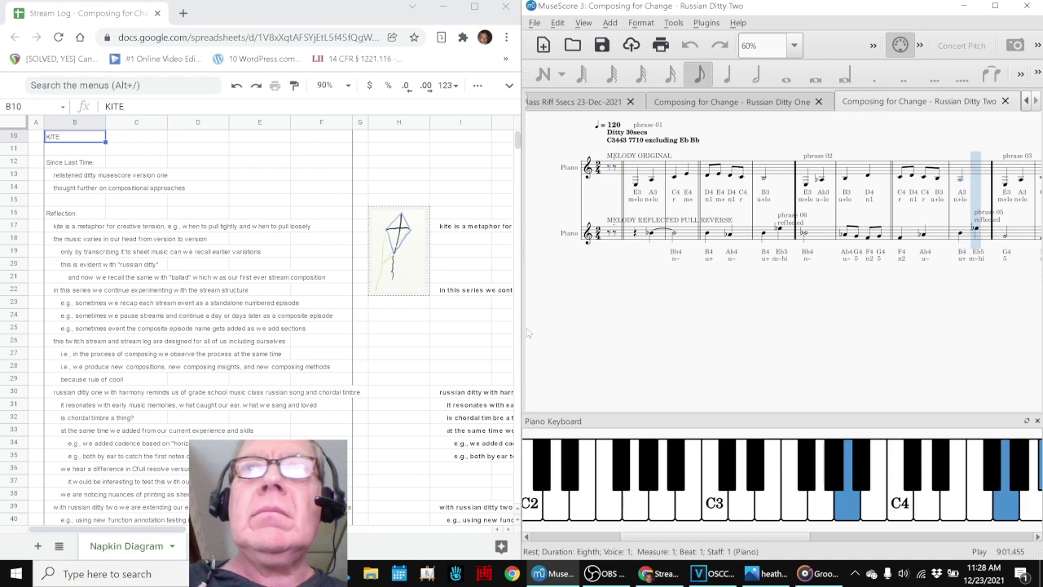
key(space)
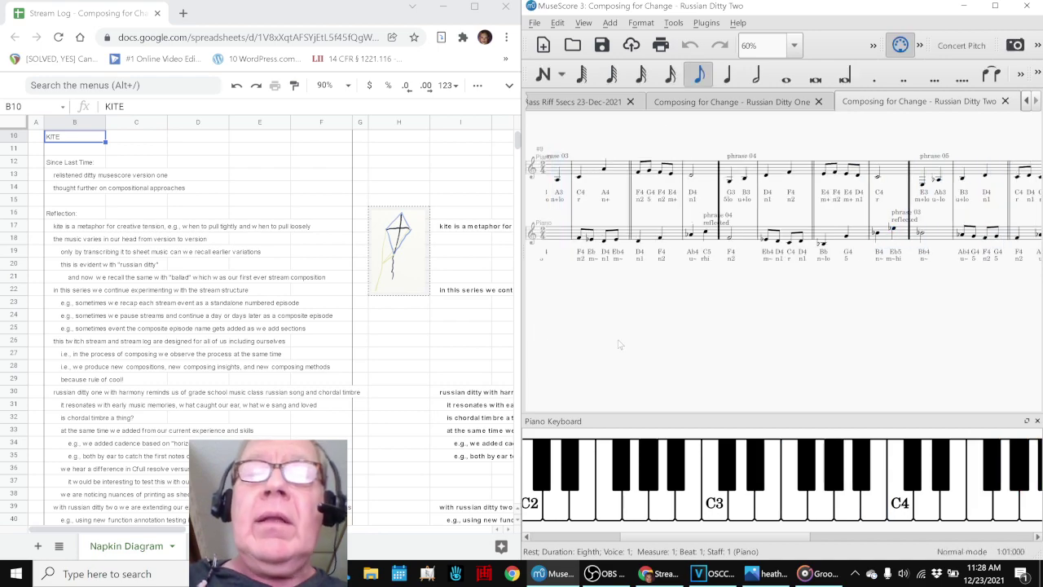
key(ctrl+Home)
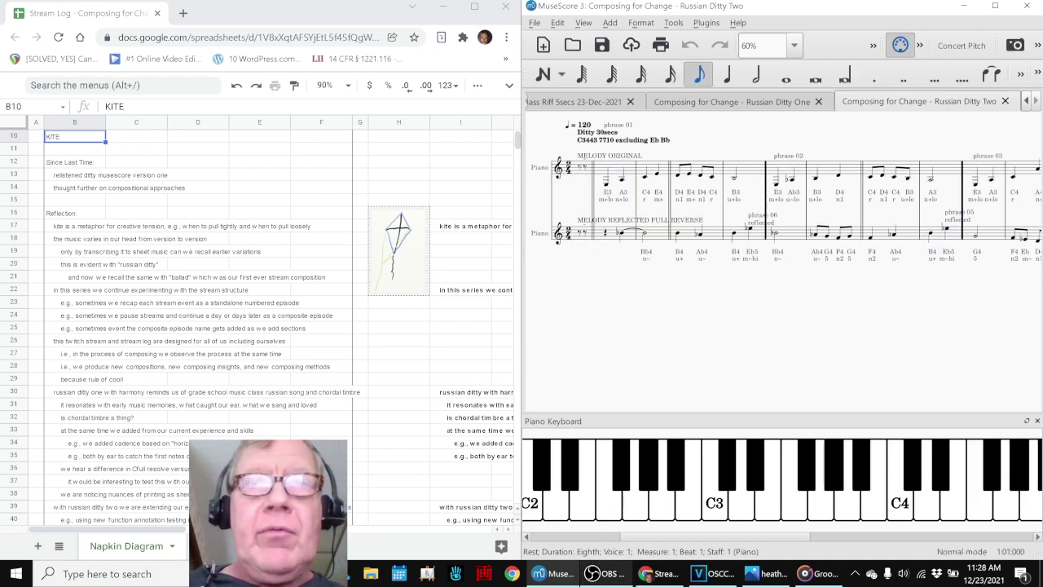
click(593, 575)
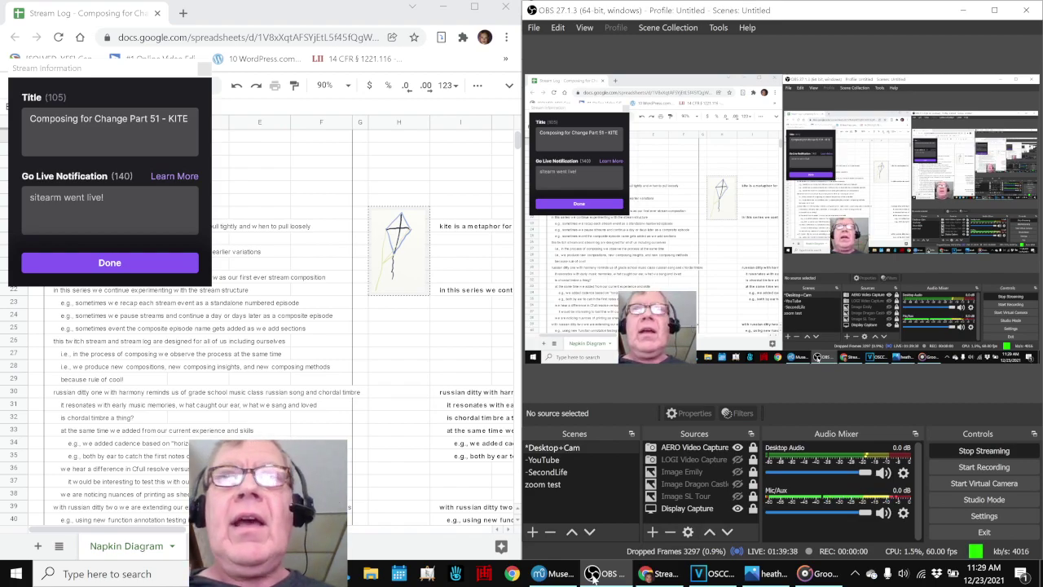
click(593, 575)
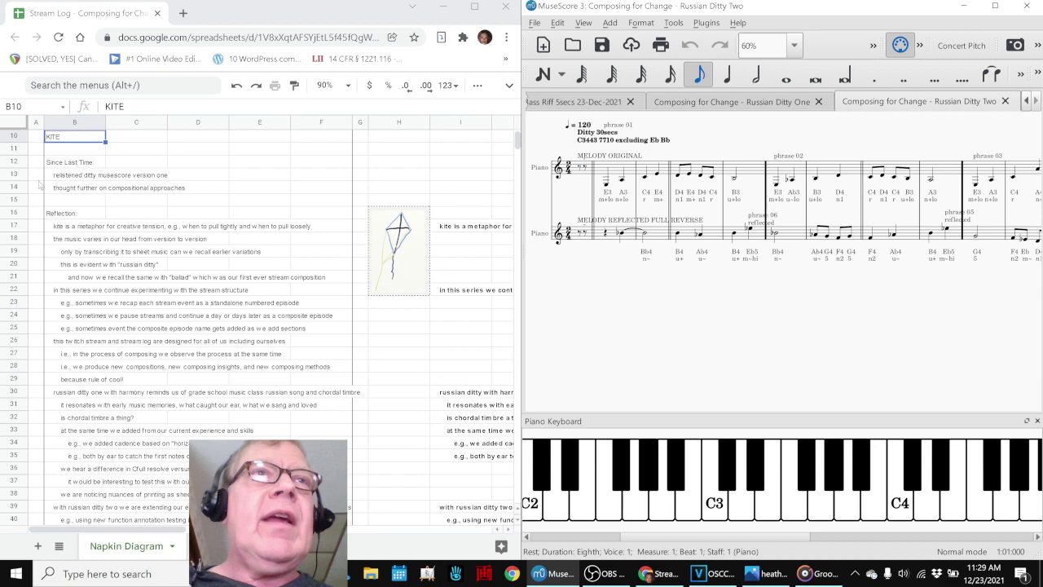
Step: Review the kite metaphor notes along row 17 and the reflection notes below in the sheet
click(62, 229)
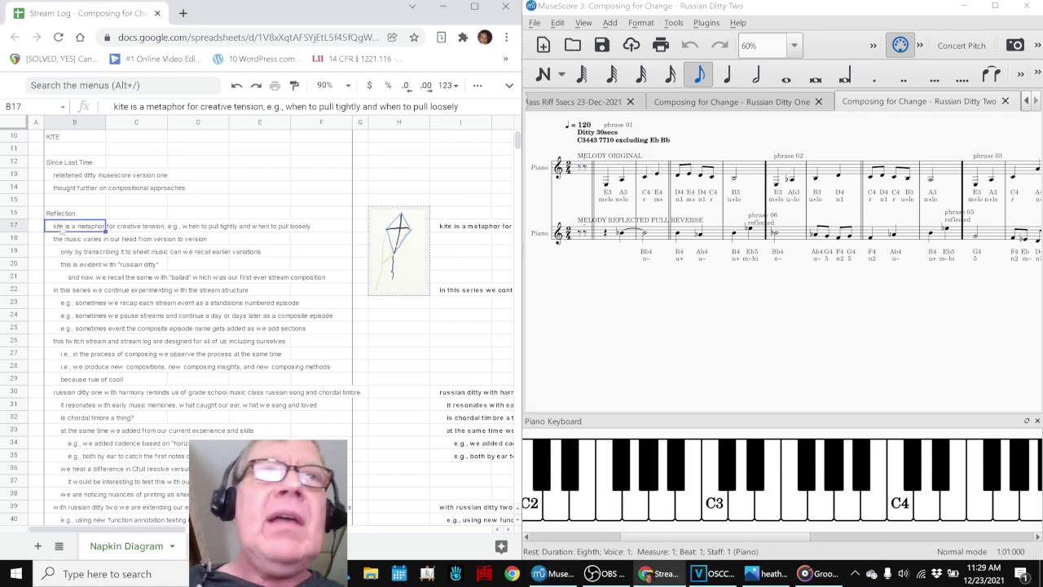
key(Right)
key(Right)
key(Right)
key(Right)
key(Right)
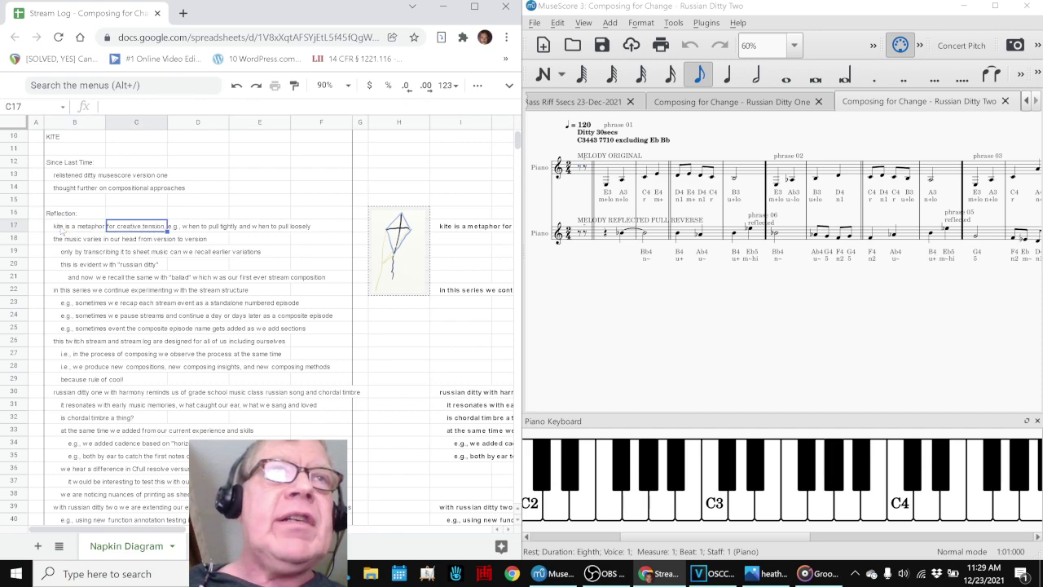
key(Right)
key(Right)
key(Right)
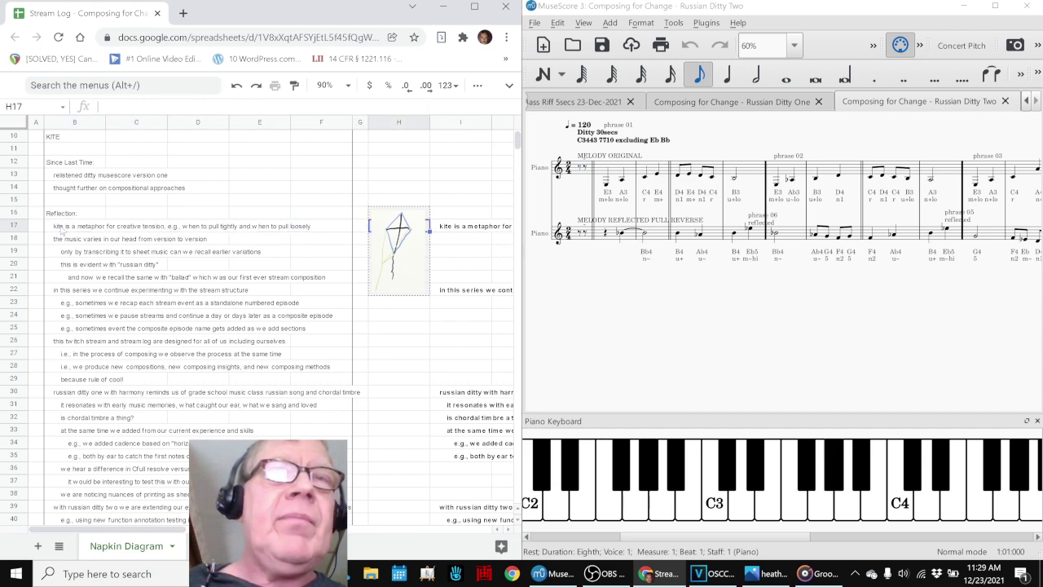
key(Right)
key(Right)
key(Right)
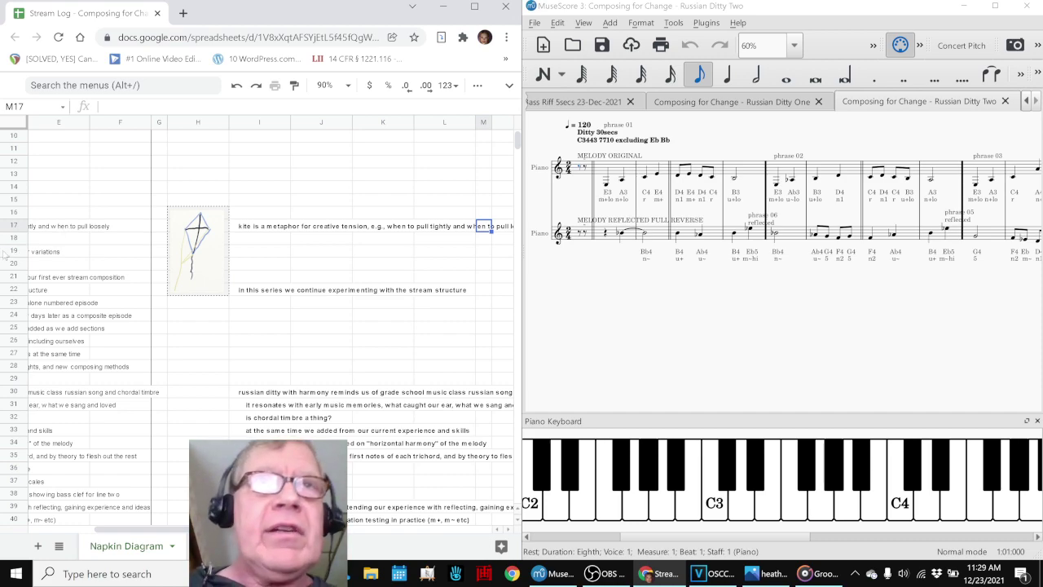
key(Left)
key(Left)
key(Left)
key(Left)
key(Left)
key(Left)
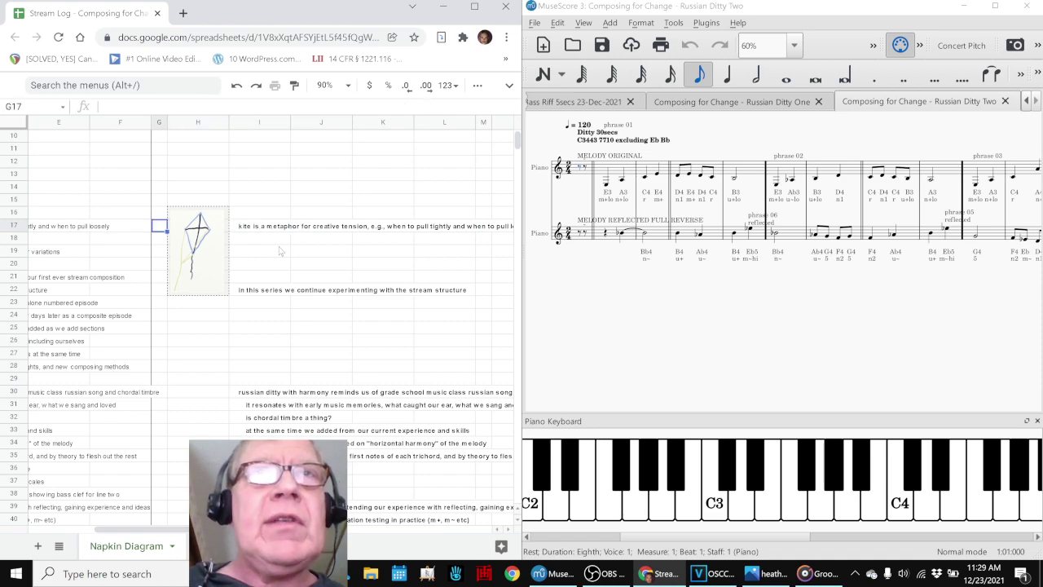
key(Right)
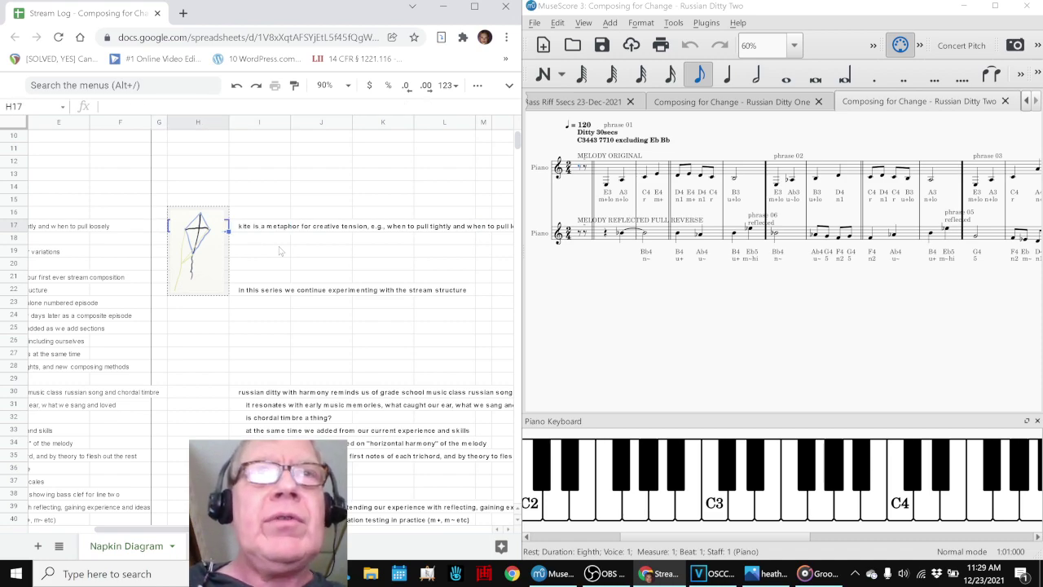
key(Left)
key(Left)
key(Left)
key(Left)
key(Left)
key(Left)
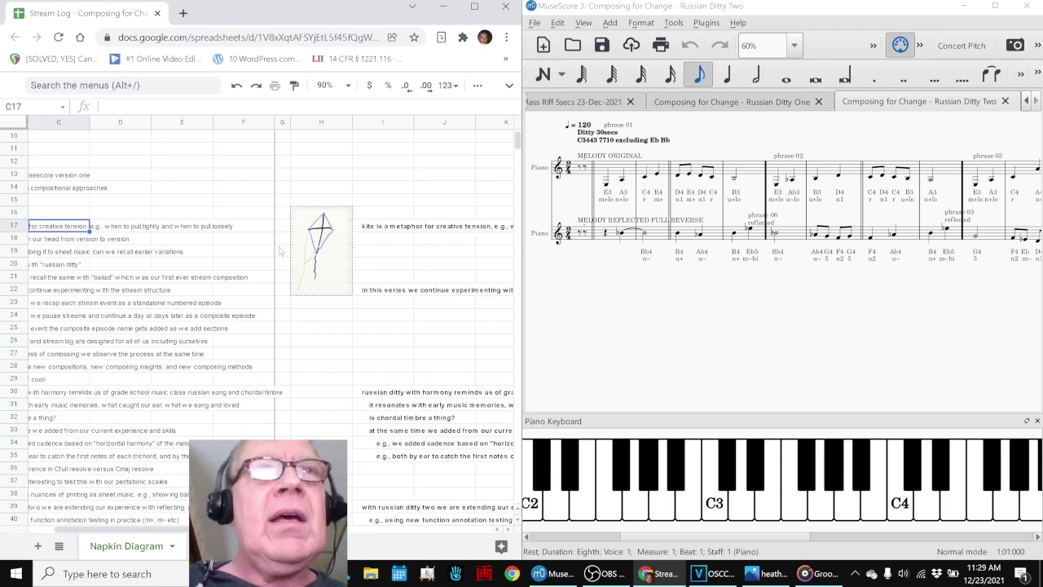
key(Down)
key(Down)
key(Down)
key(Down)
key(Down)
key(Down)
key(Down)
key(Down)
key(Down)
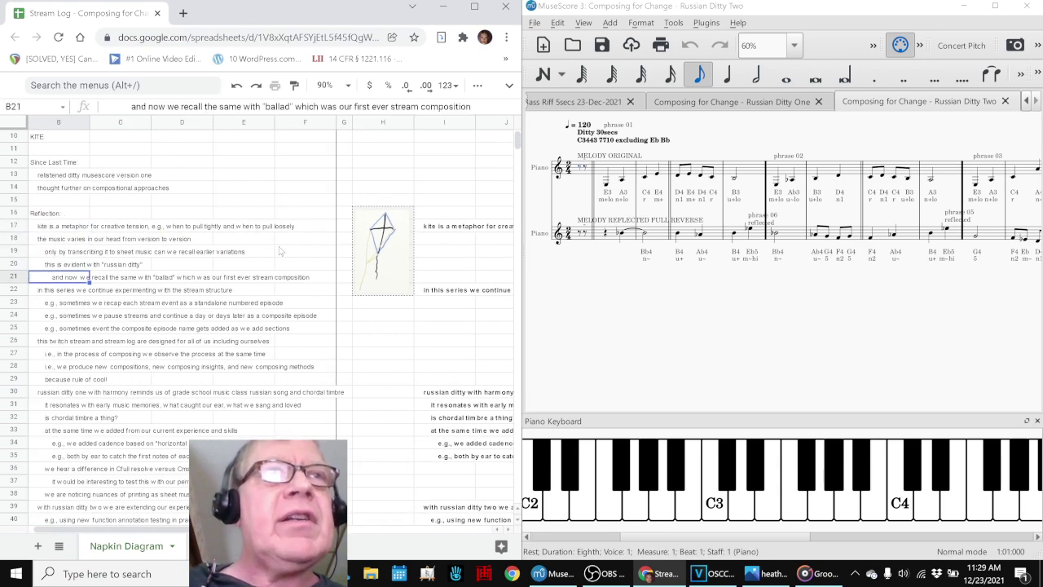
key(Down)
key(Down)
key(Down)
key(Down)
key(Down)
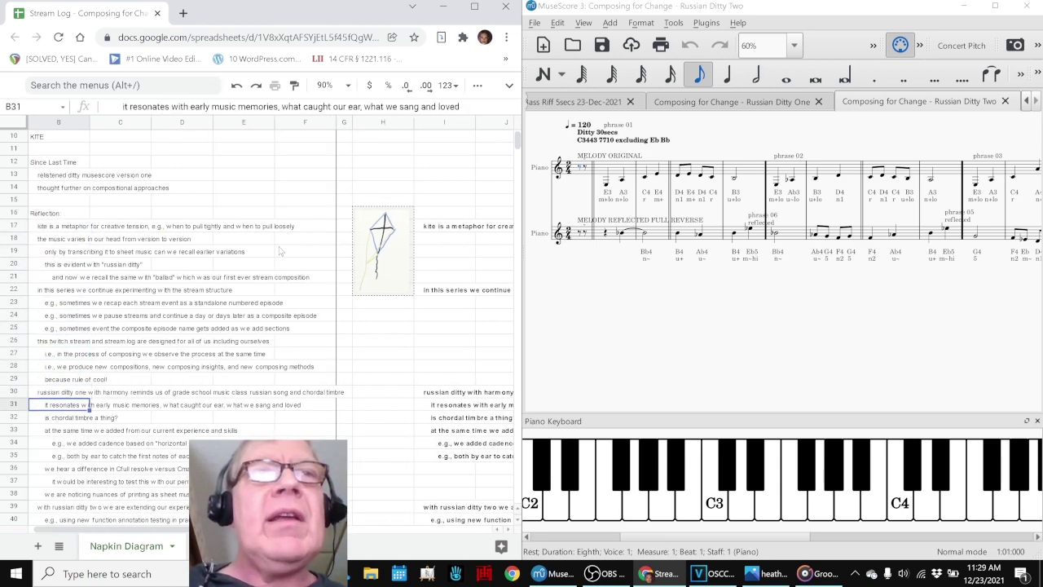
key(Up)
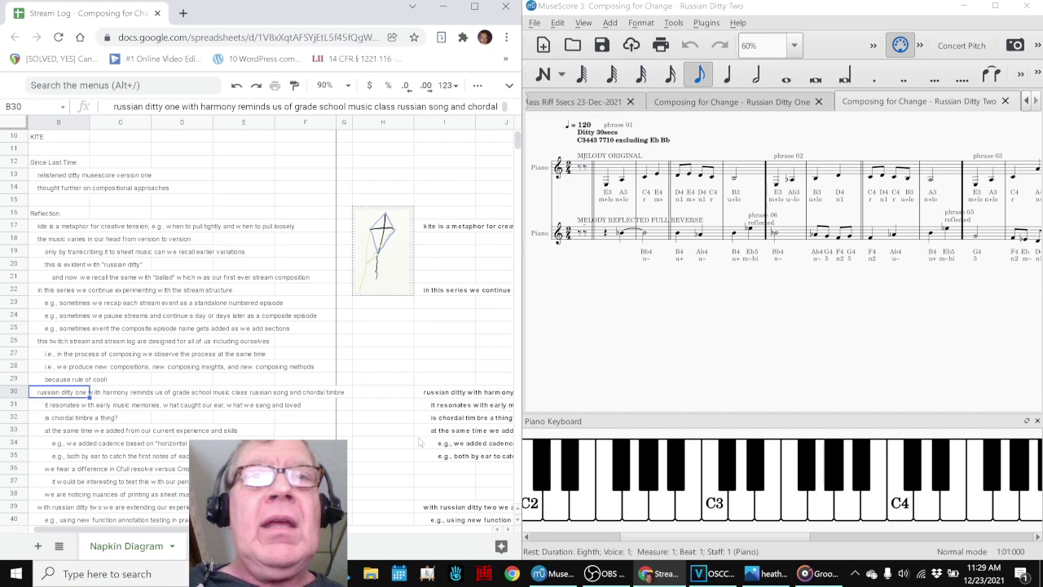
Step: Bring the VEGAS Pro project forward, preview its opening title, and jump to 00:09:11.58
click(710, 573)
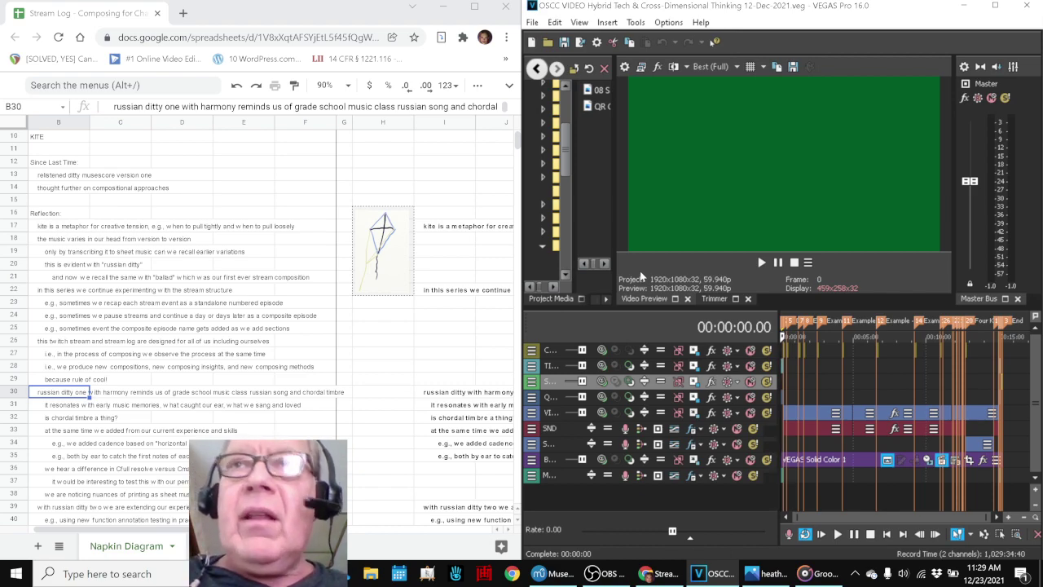
key(space)
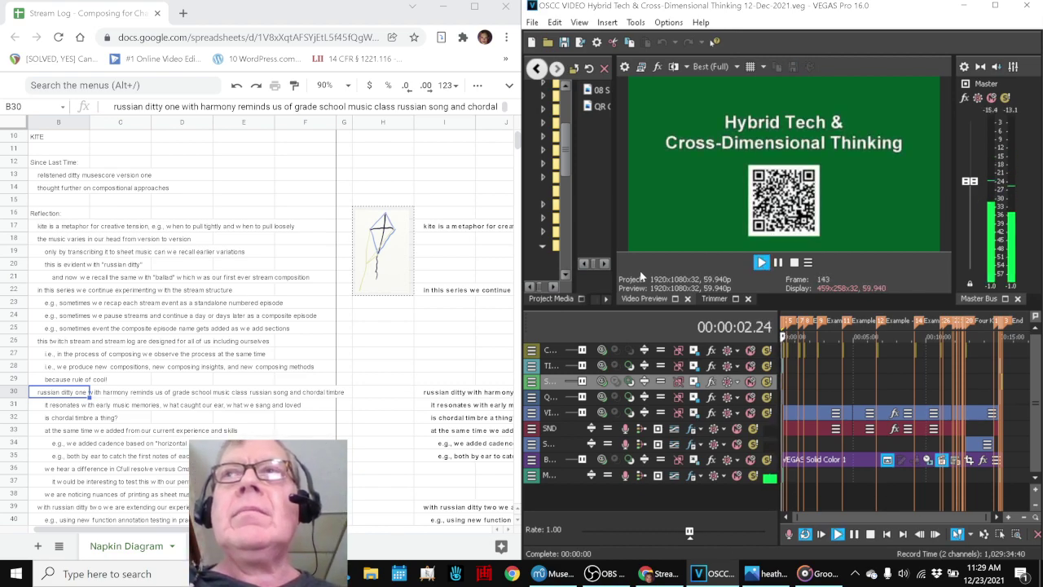
key(space)
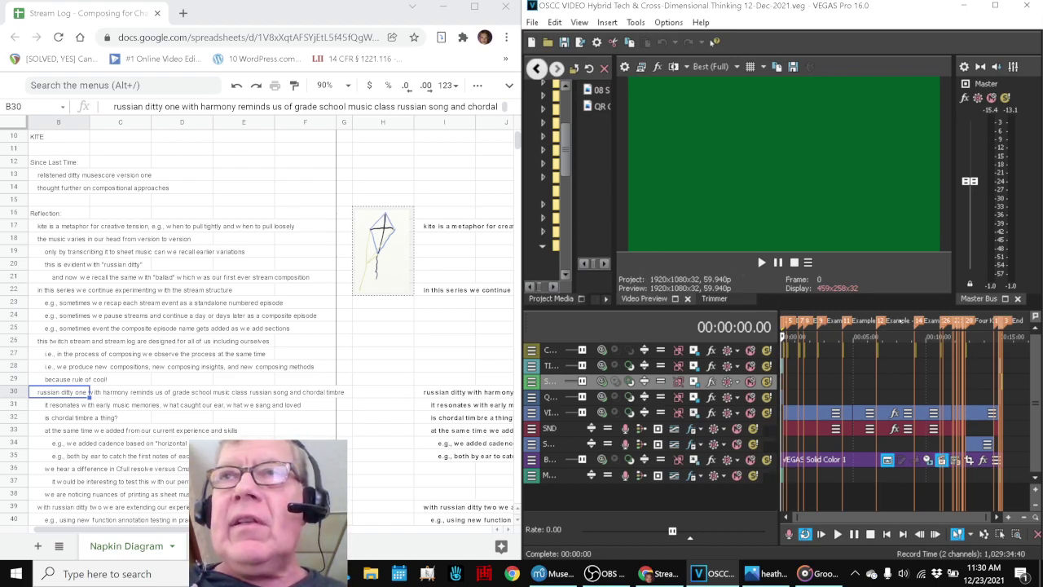
click(920, 321)
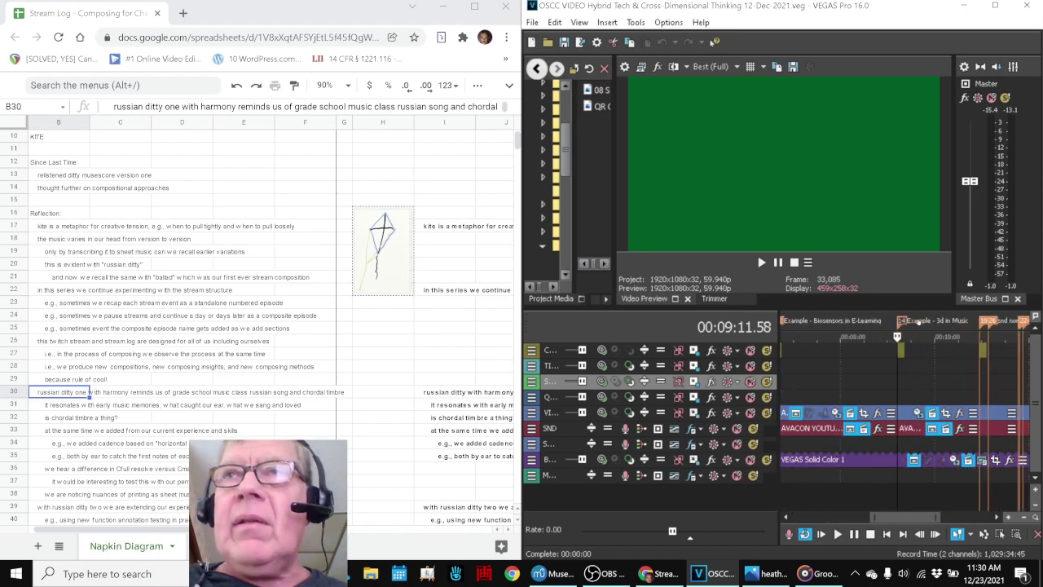
key(space)
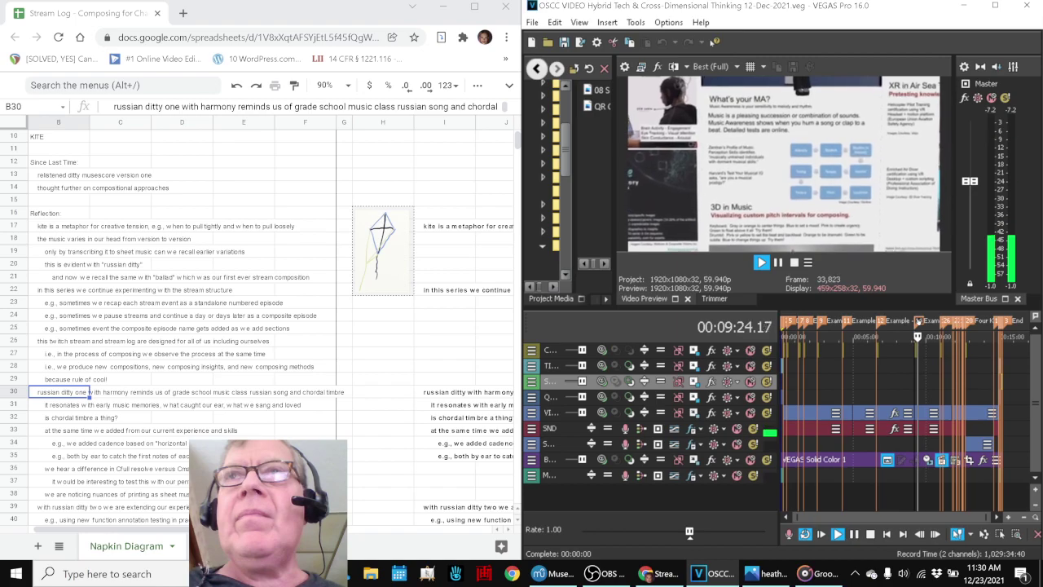
key(space)
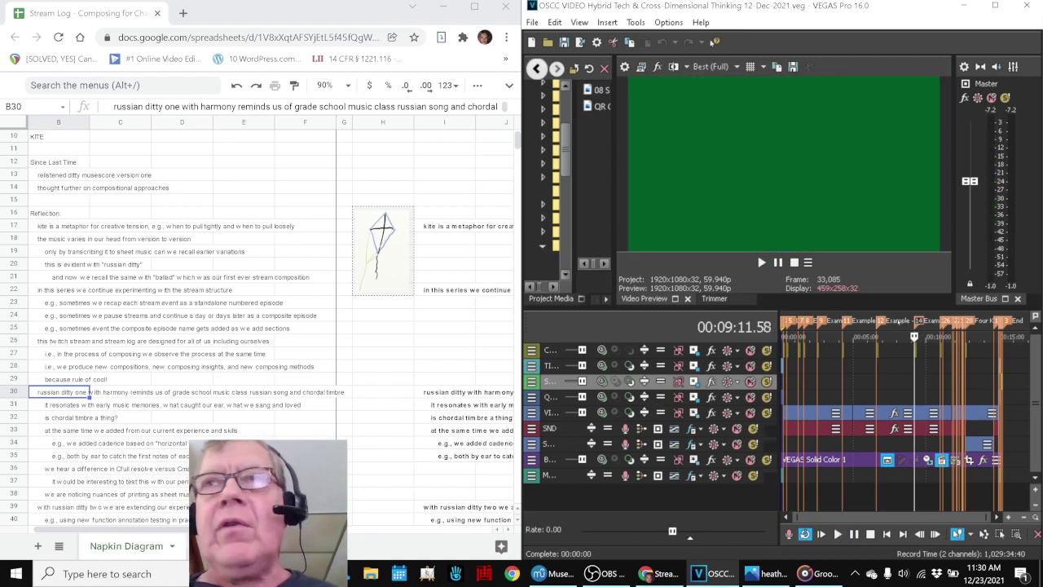
Step: Jump to 00:12:40.50, then play a short stretch from about 00:12:16
click(969, 322)
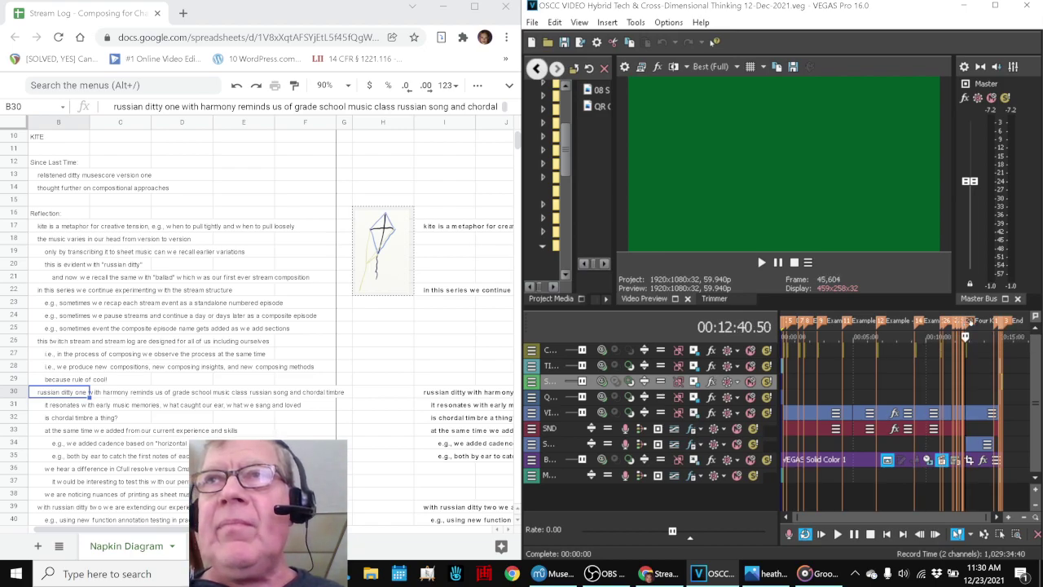
scroll(924, 330, up, 4)
scroll(922, 329, up, 3)
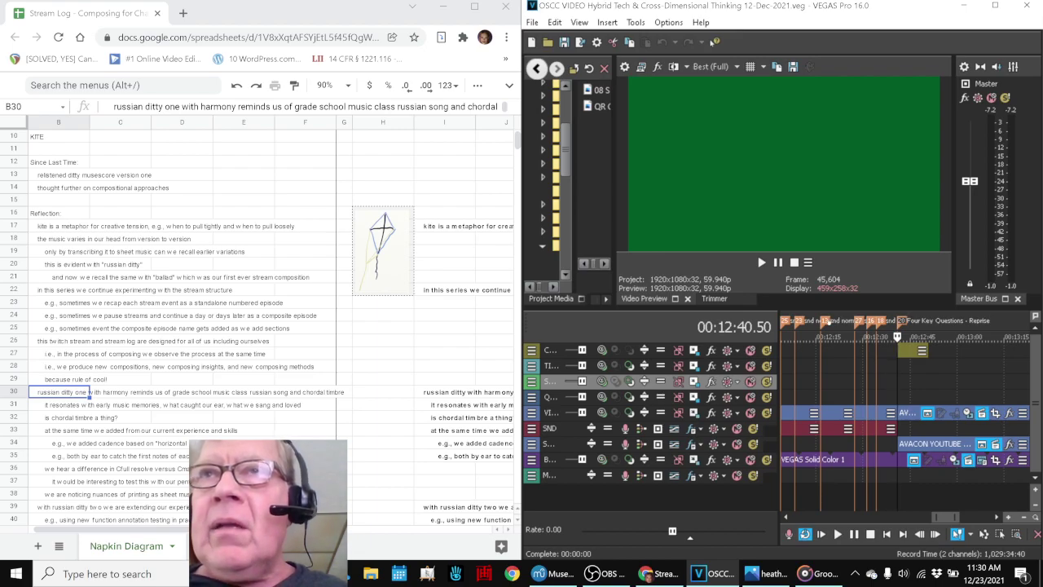
click(821, 336)
key(space)
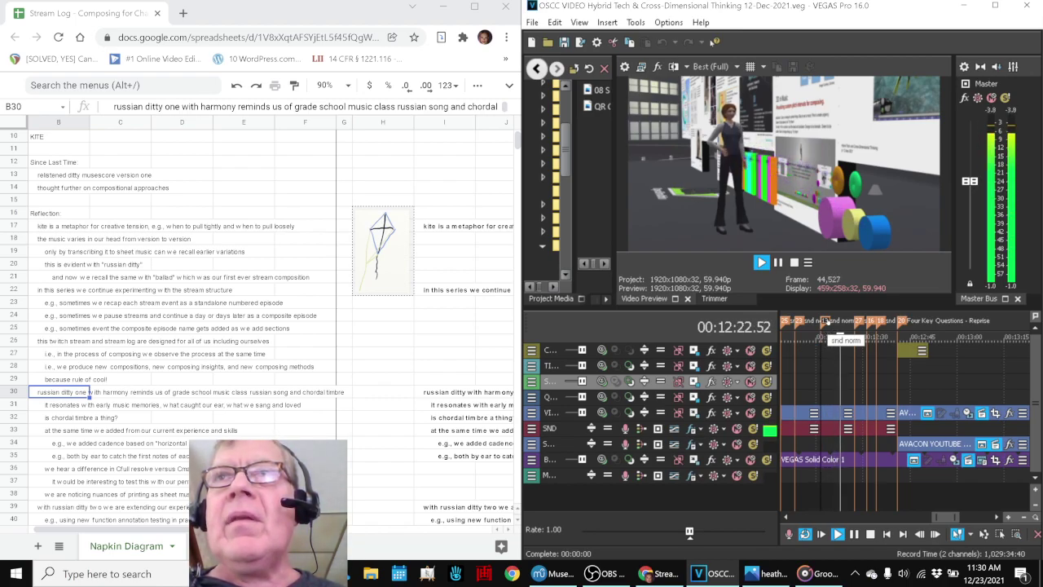
key(space)
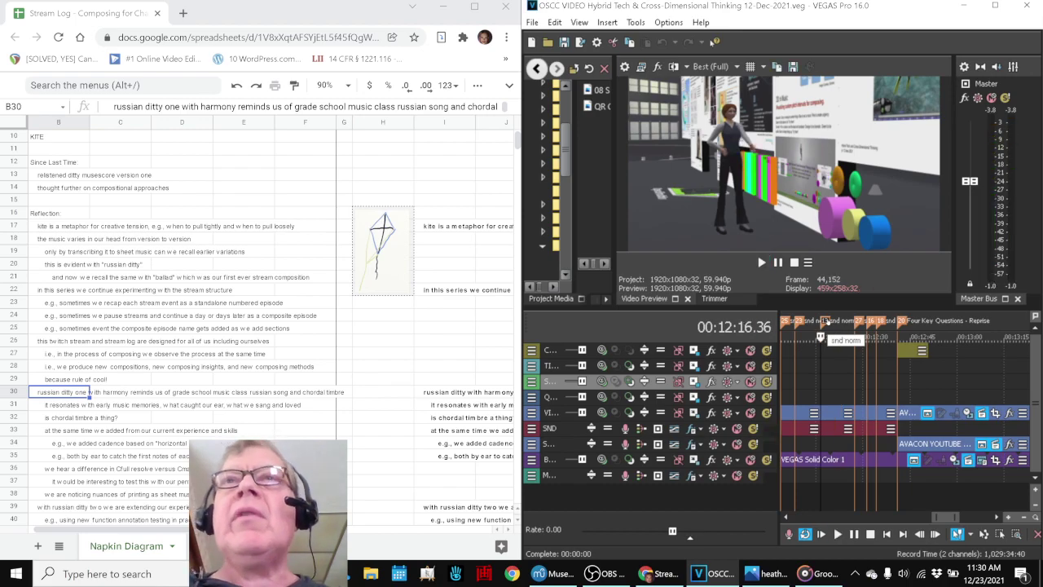
Step: Move to the Four Key Questions - Reprise marker, then near the End marker at 00:15:15.52
scroll(851, 328, down, 2)
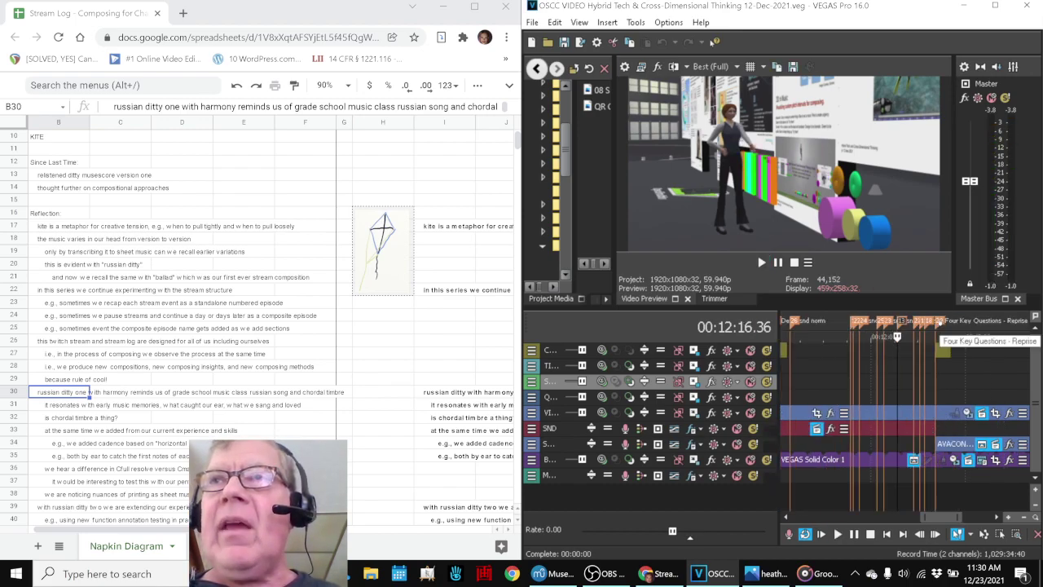
click(939, 322)
scroll(940, 323, up, 4)
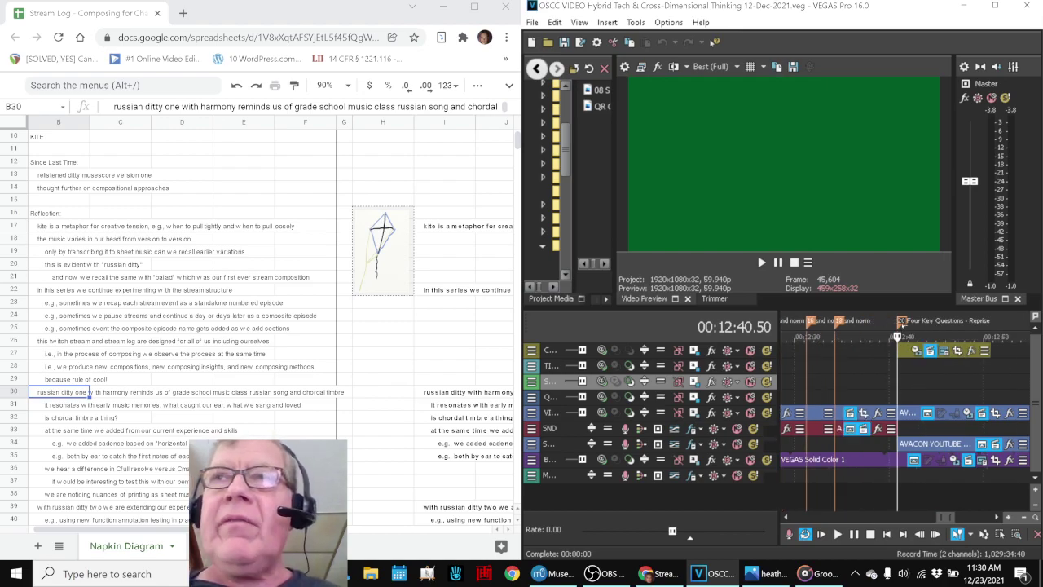
scroll(905, 324, down, 5)
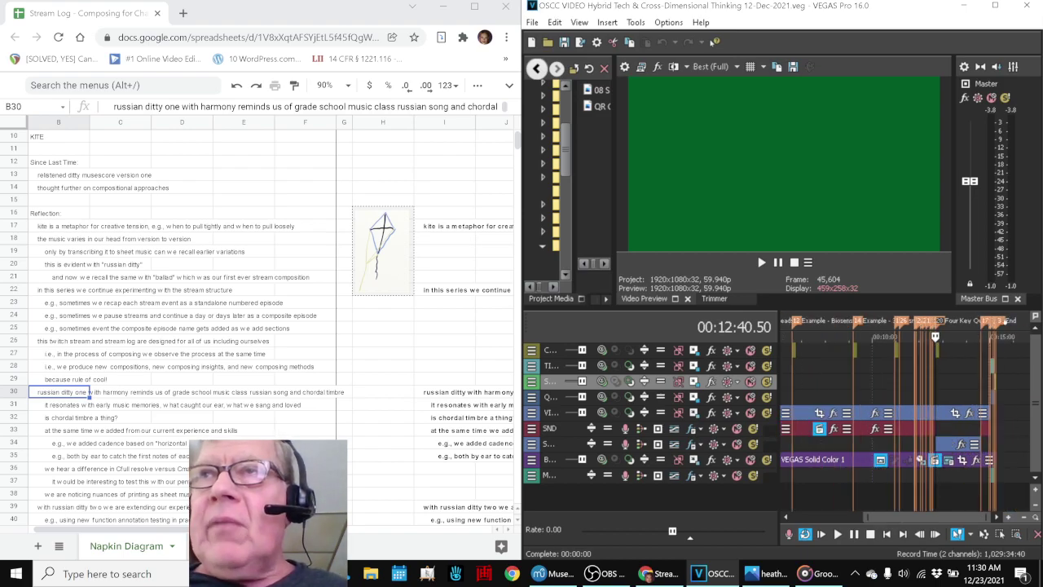
click(1001, 321)
scroll(1000, 321, up, 5)
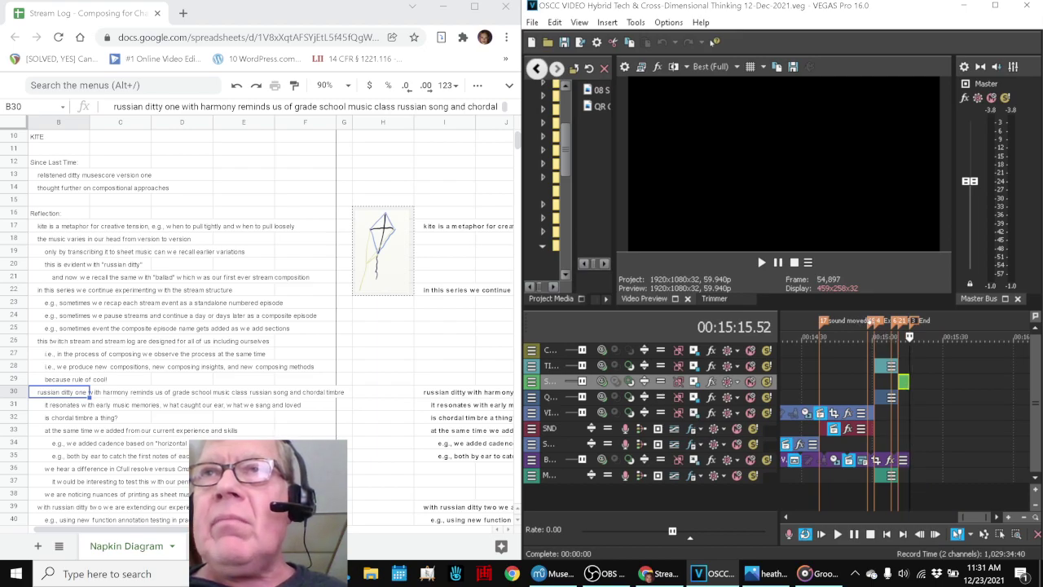
Step: Play the closing section from the 'sound moved up' marker, then minimize VEGAS Pro to reveal the score
click(821, 337)
key(space)
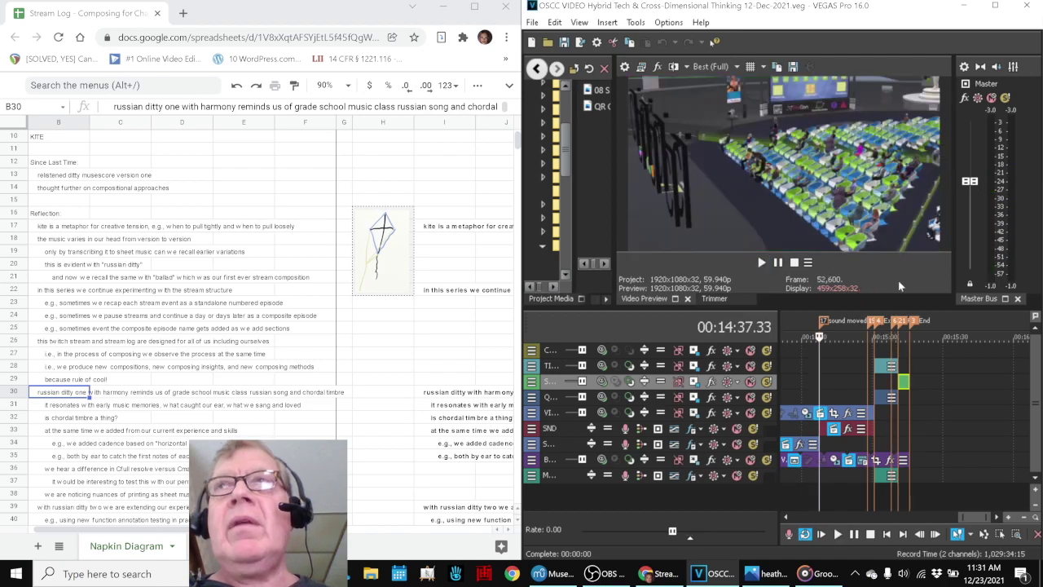
click(964, 7)
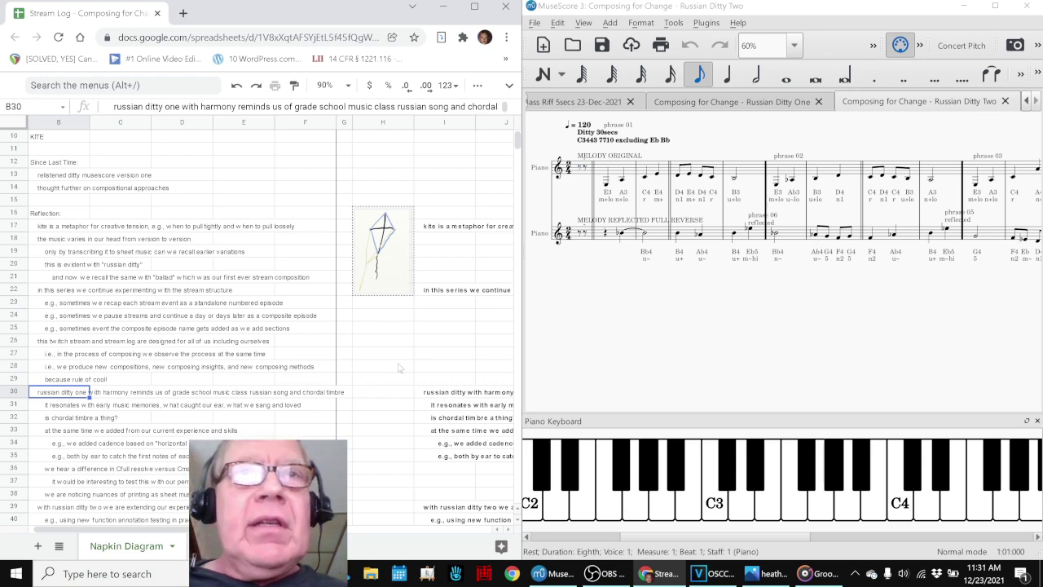
Step: Scroll down the Stream Log sheet and bring the Heathcliff comic forward in Photos
scroll(400, 368, down, 5)
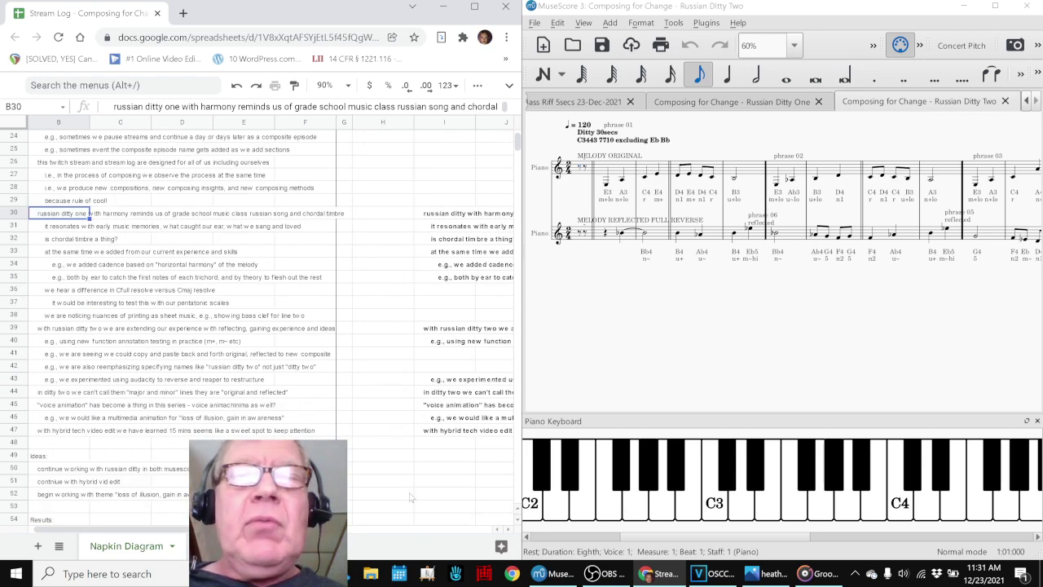
click(766, 573)
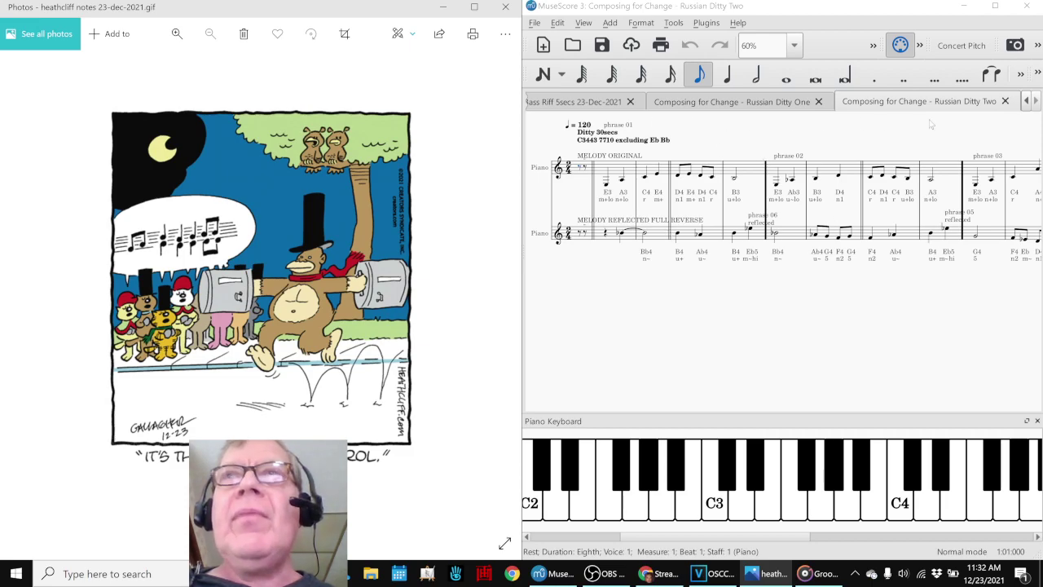
Step: Switch to the heathcliff notes 23-dec-2021 score and play its melody once
click(1027, 101)
click(1027, 101)
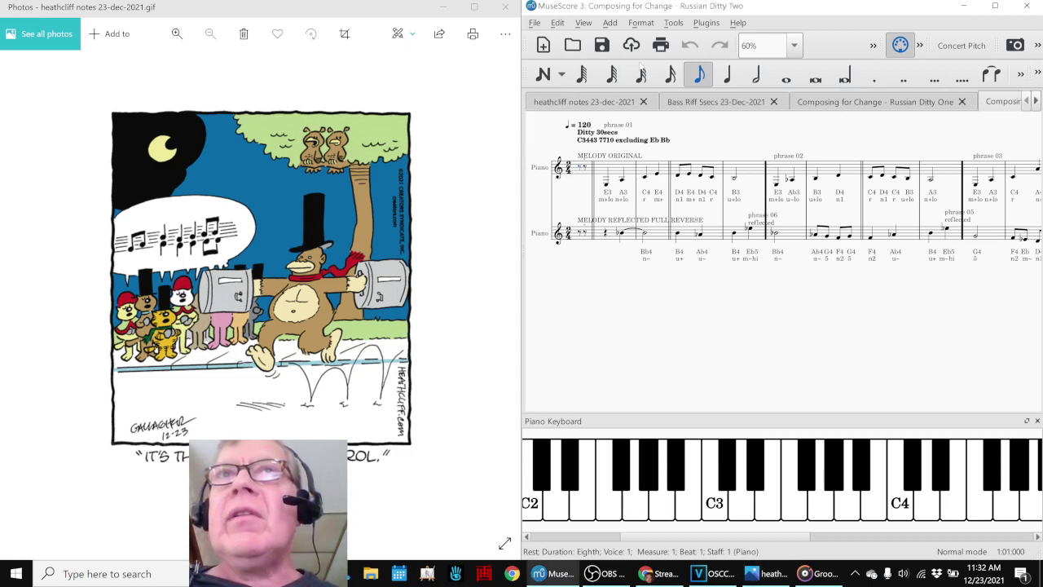
click(604, 99)
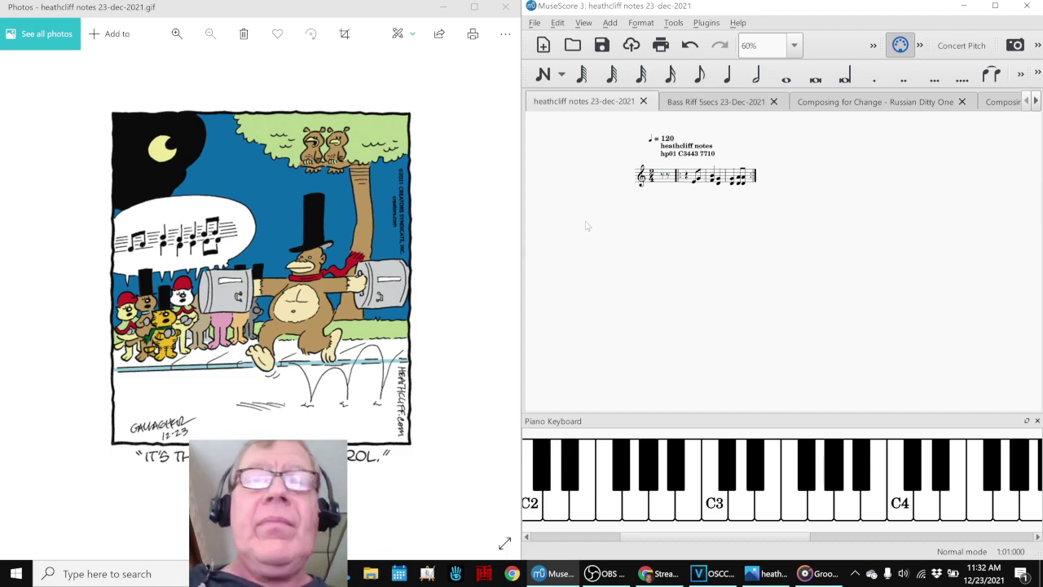
key(space)
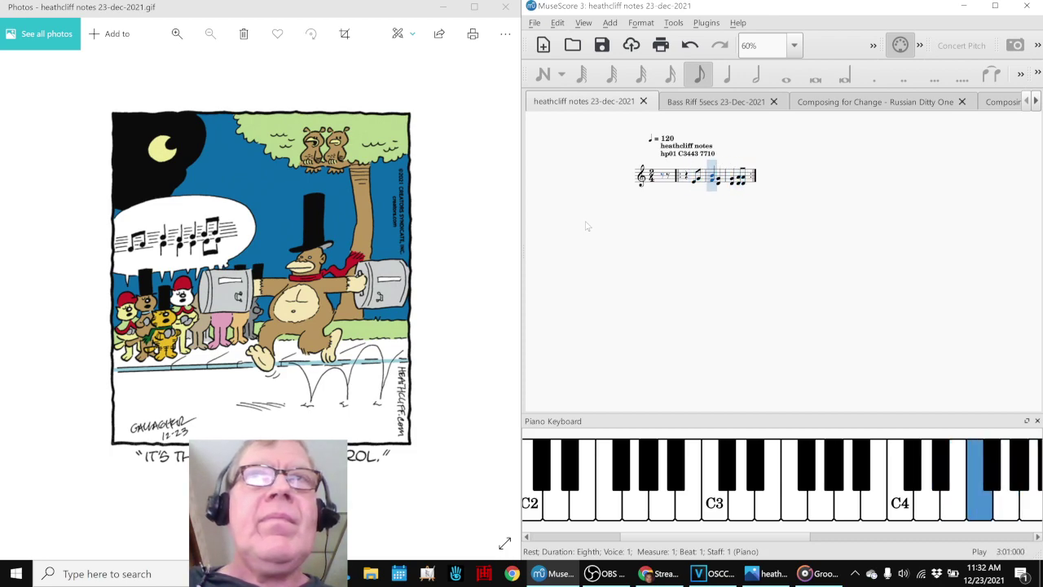
key(space)
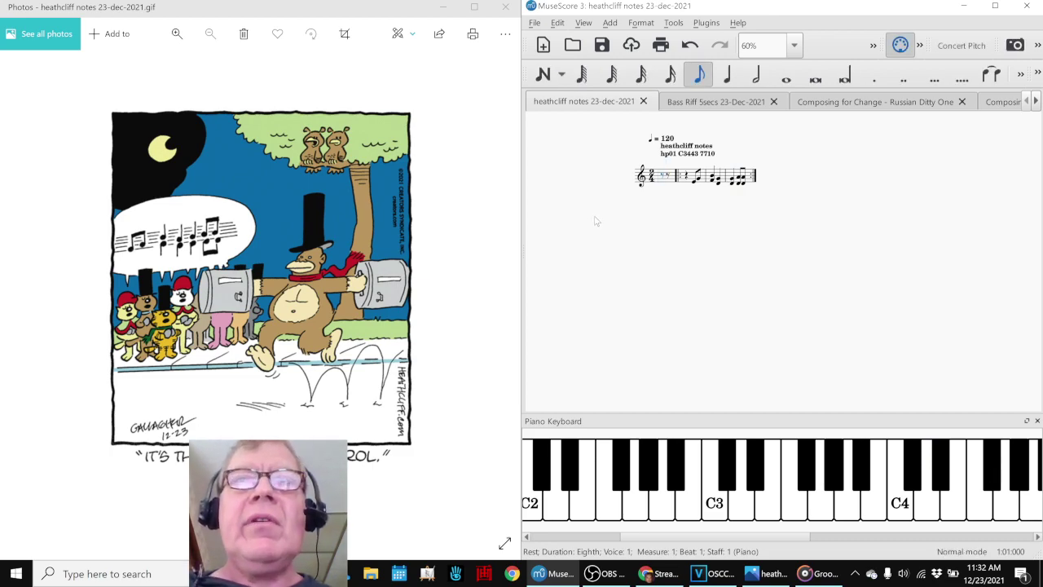
Step: Inspect the notes in measures 2 and 3, replay the melody from the opening rest, and minimize Photos
key(ctrl+a)
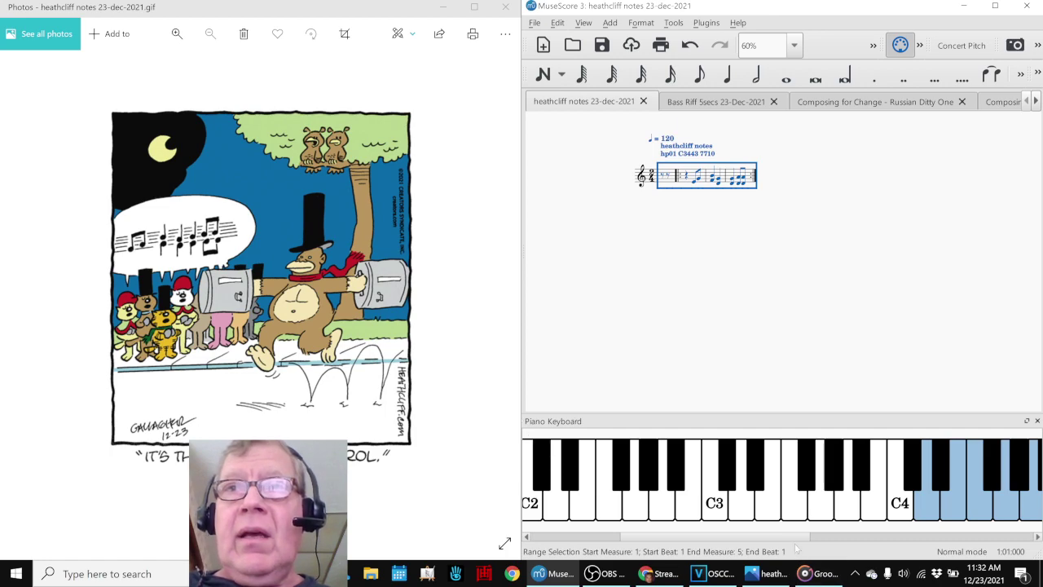
scroll(797, 540, right, 3)
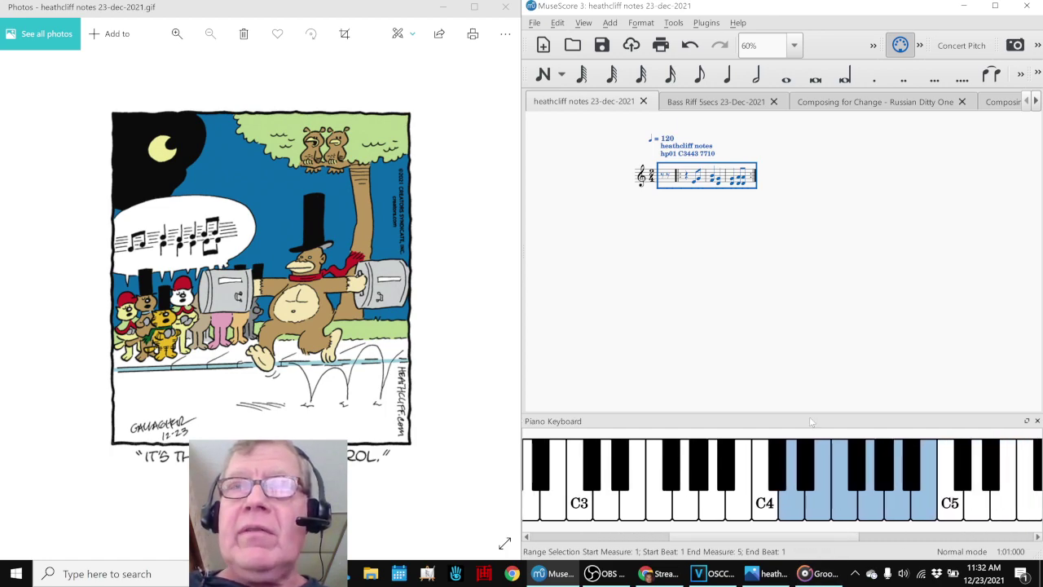
click(695, 184)
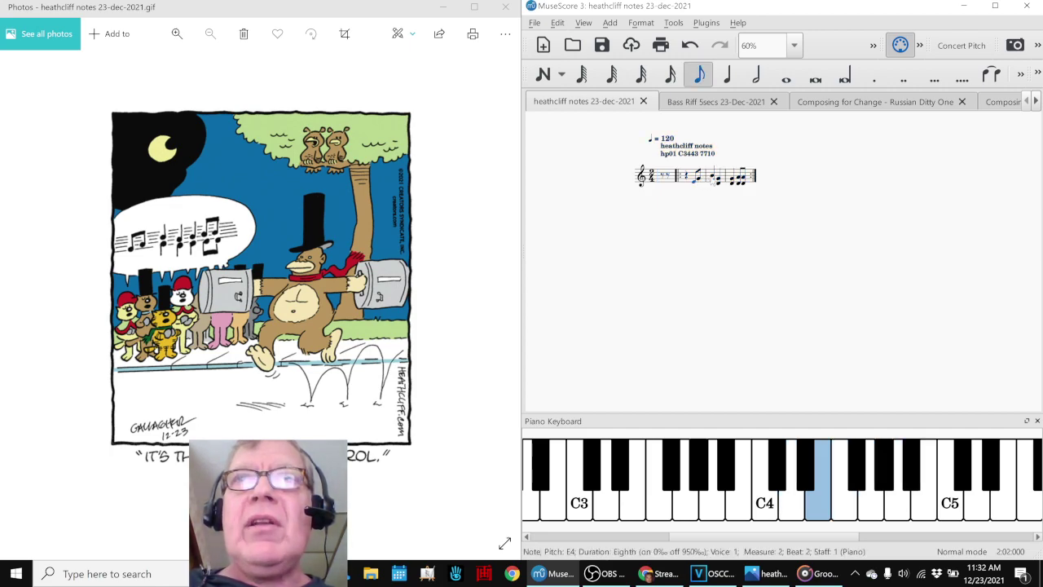
click(714, 181)
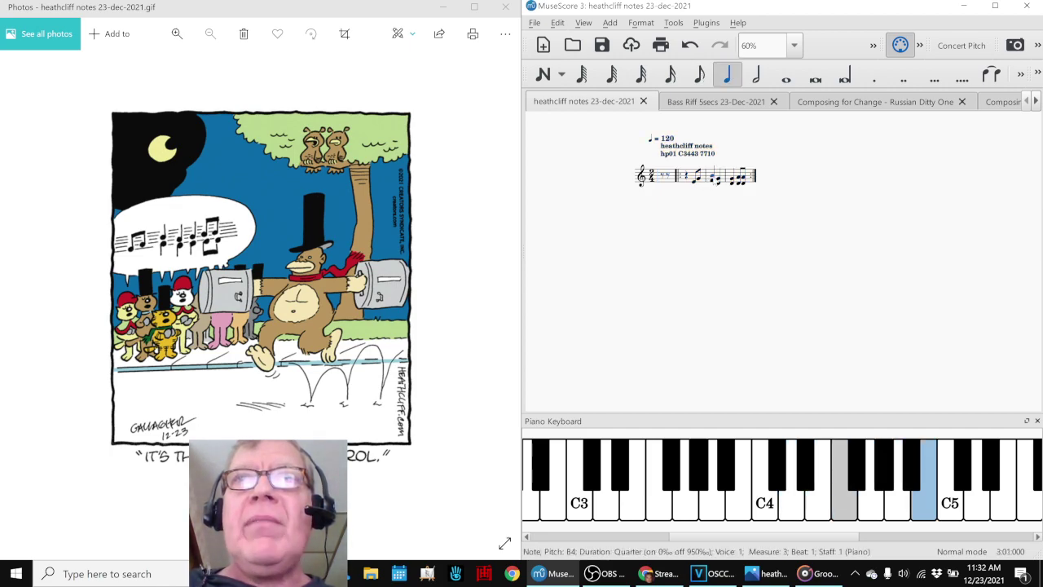
click(699, 220)
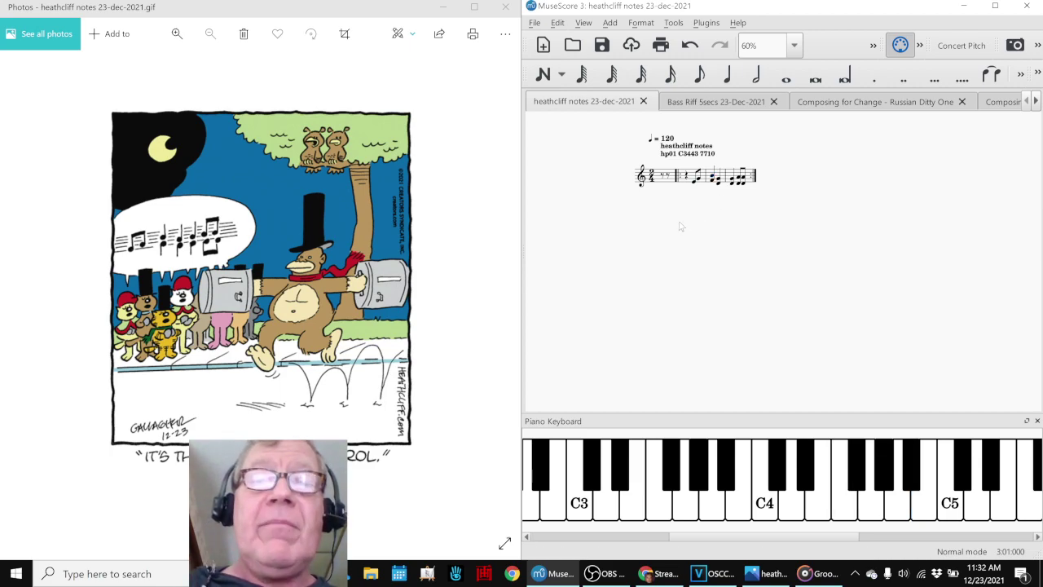
key(ctrl+Home)
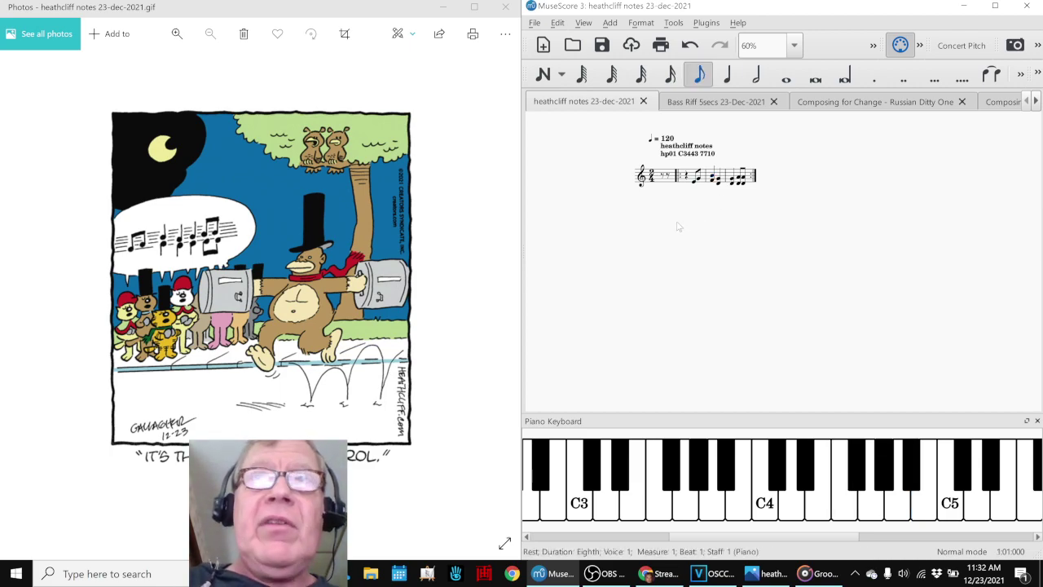
key(space)
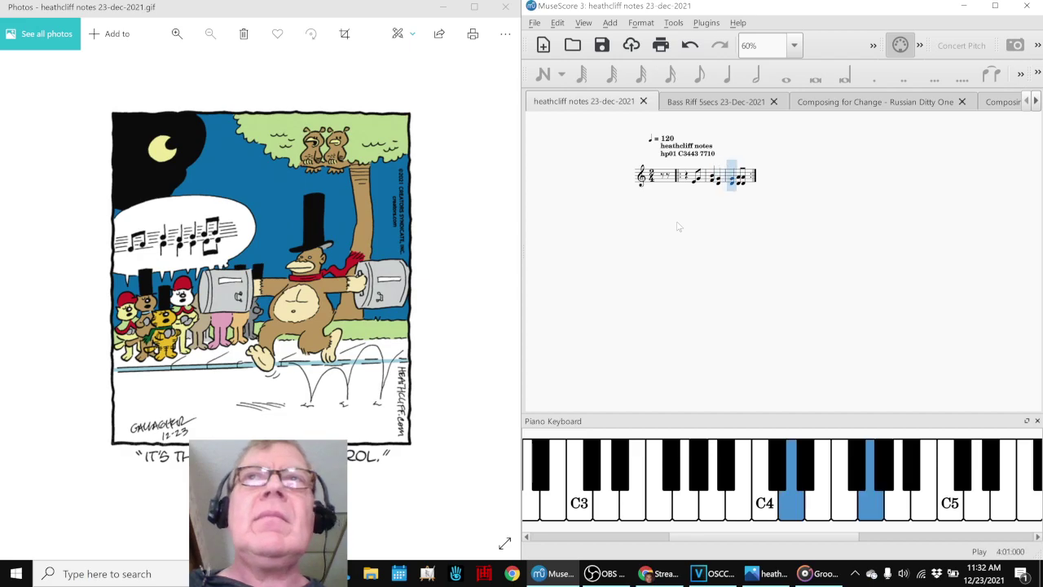
click(443, 7)
Step: Bring Groove Music back and switch MuseScore to the Bass Riff 5secs 23-Dec-2021 score
click(815, 573)
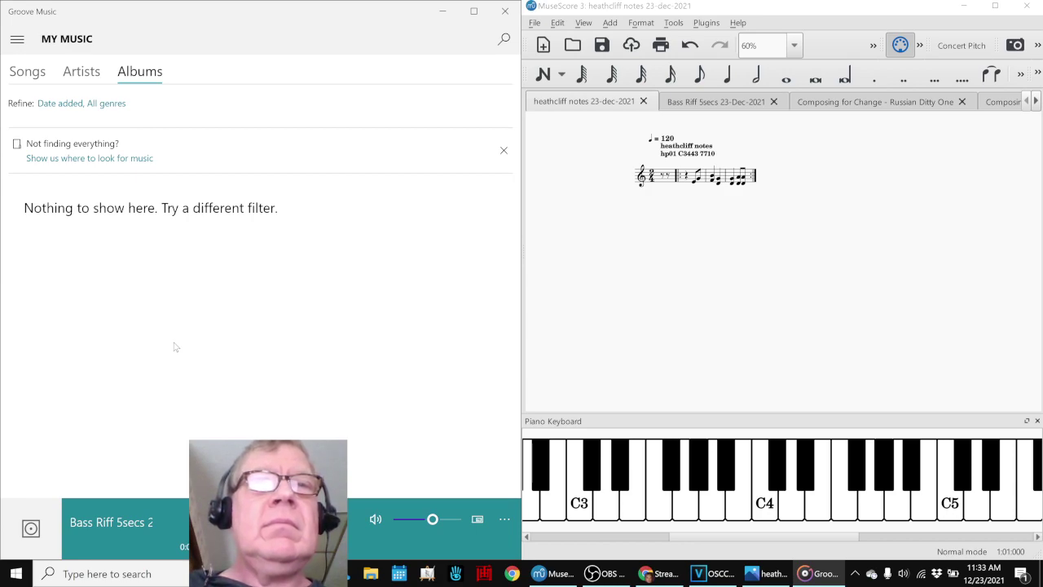
click(691, 103)
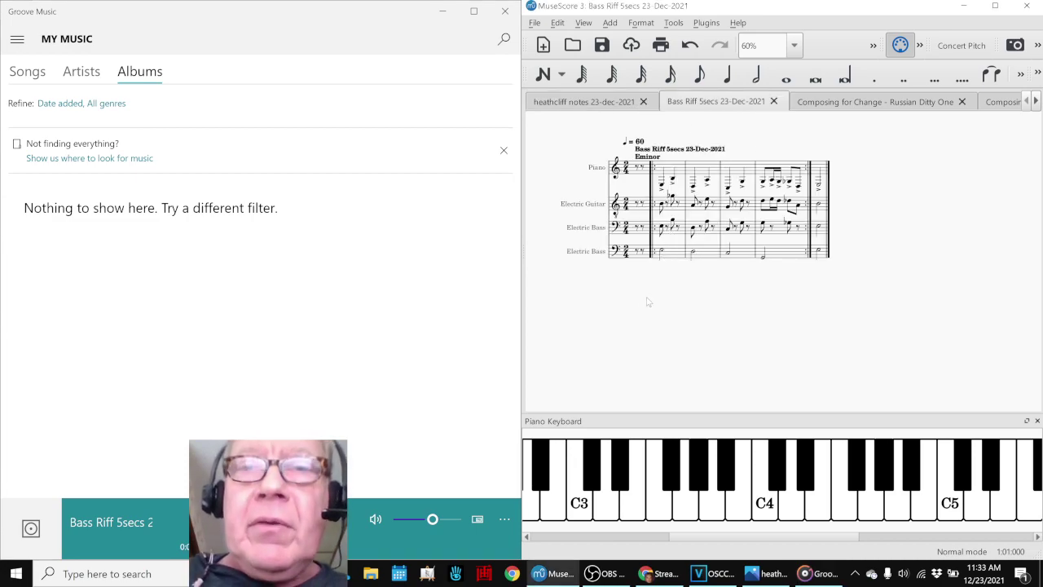
key(F10)
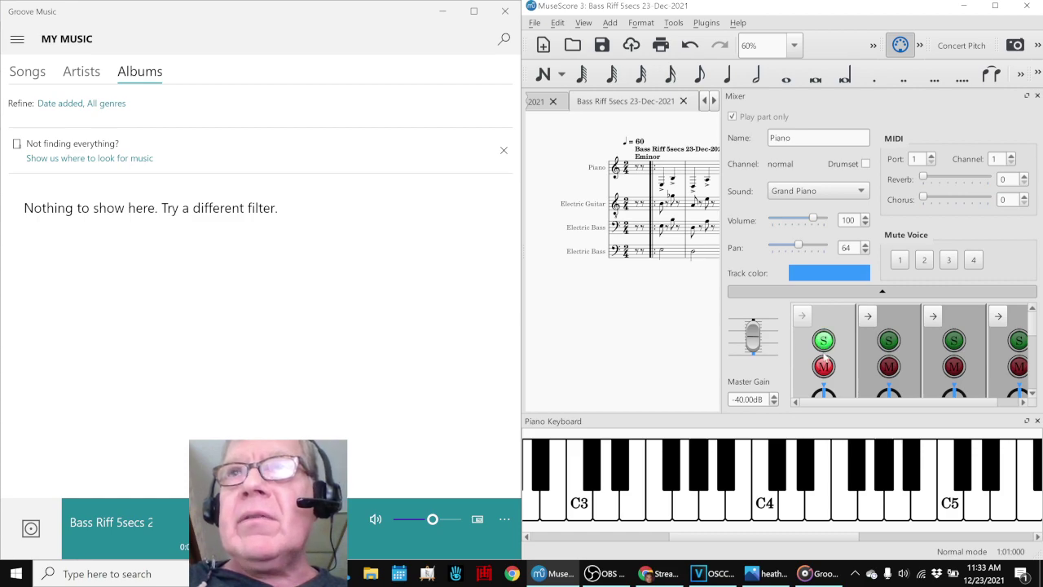
key(F10)
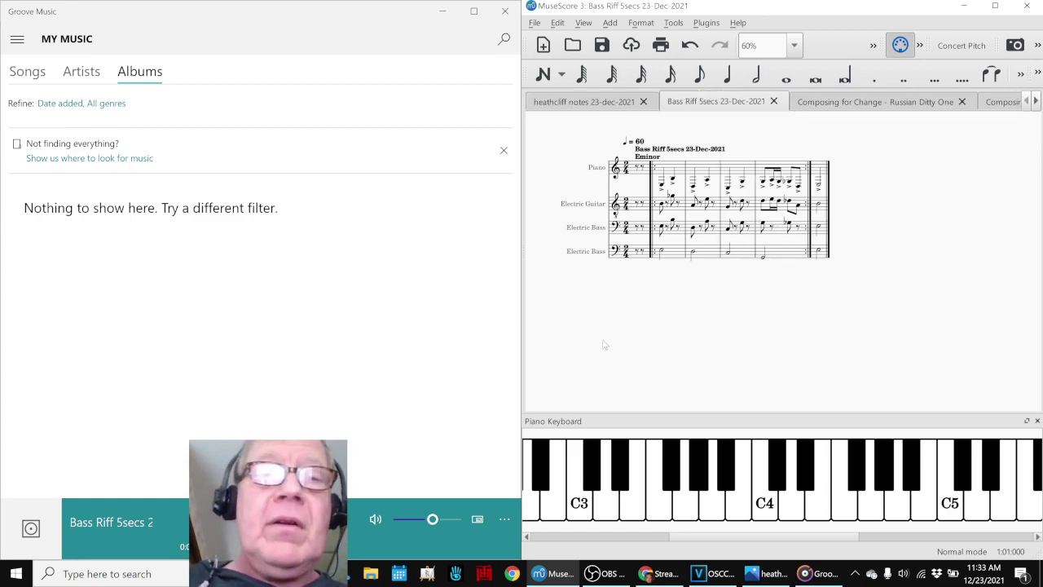
key(space)
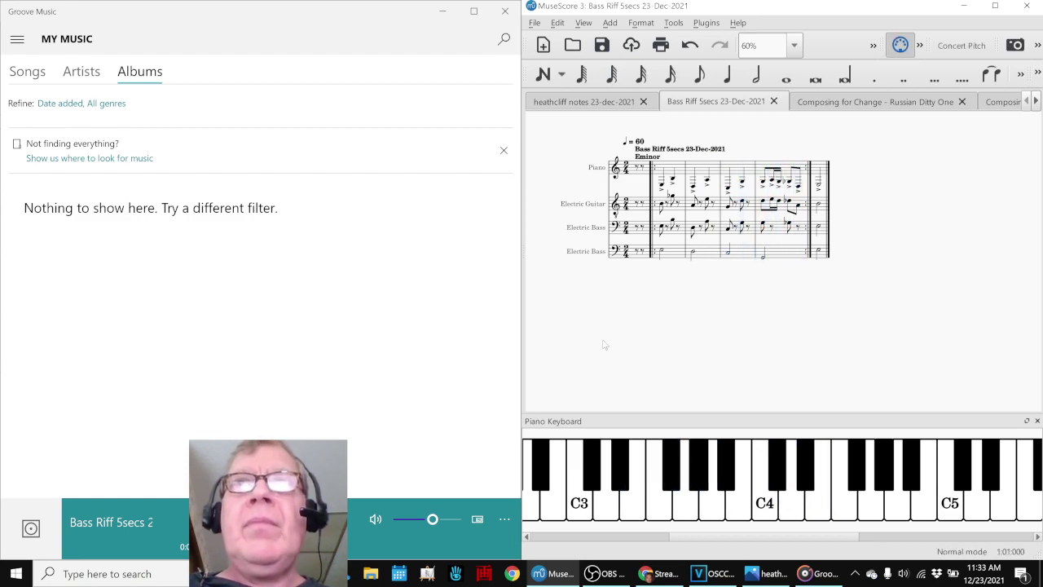
key(F10)
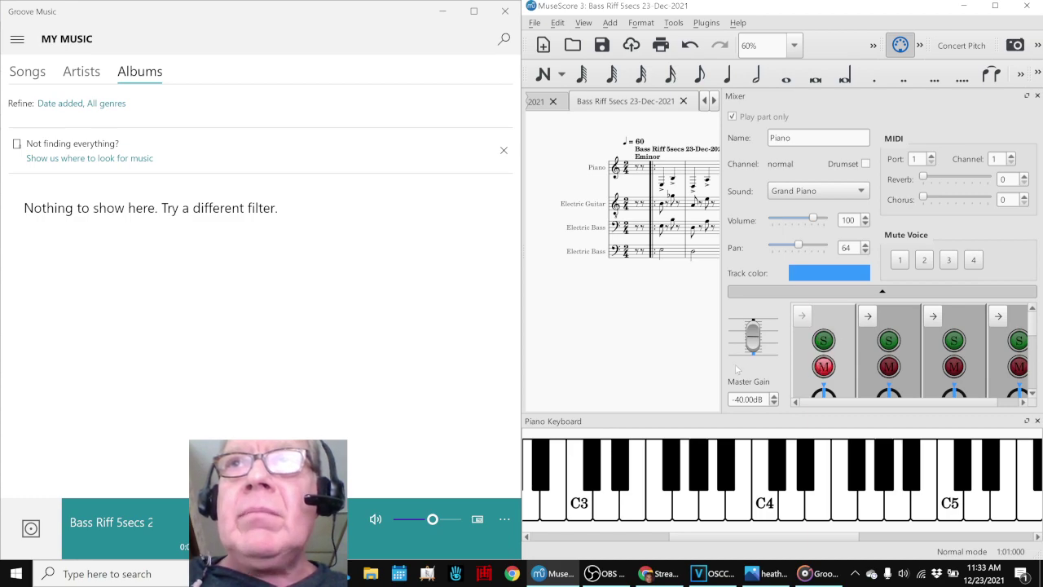
key(F10)
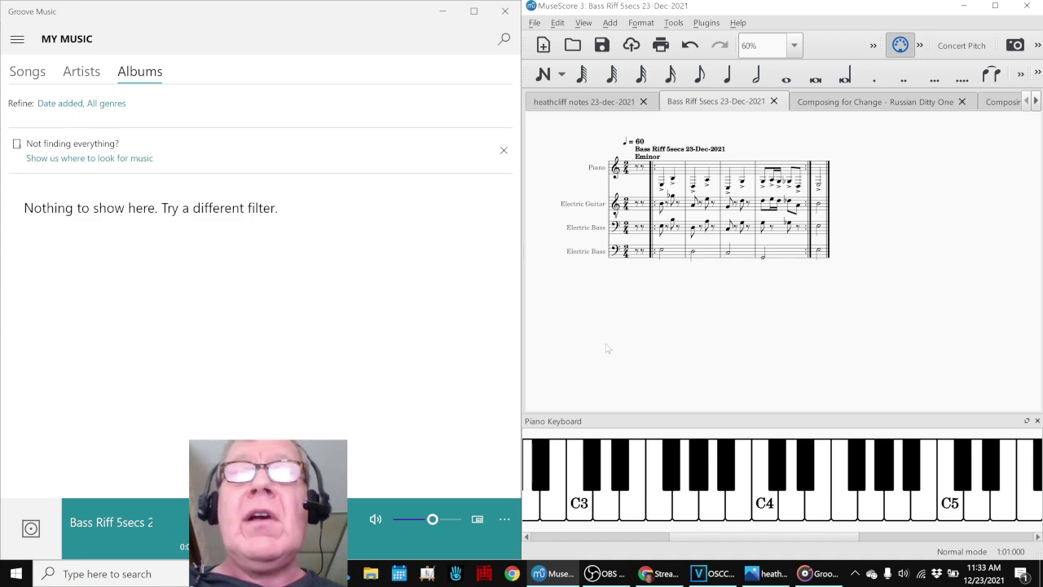
key(space)
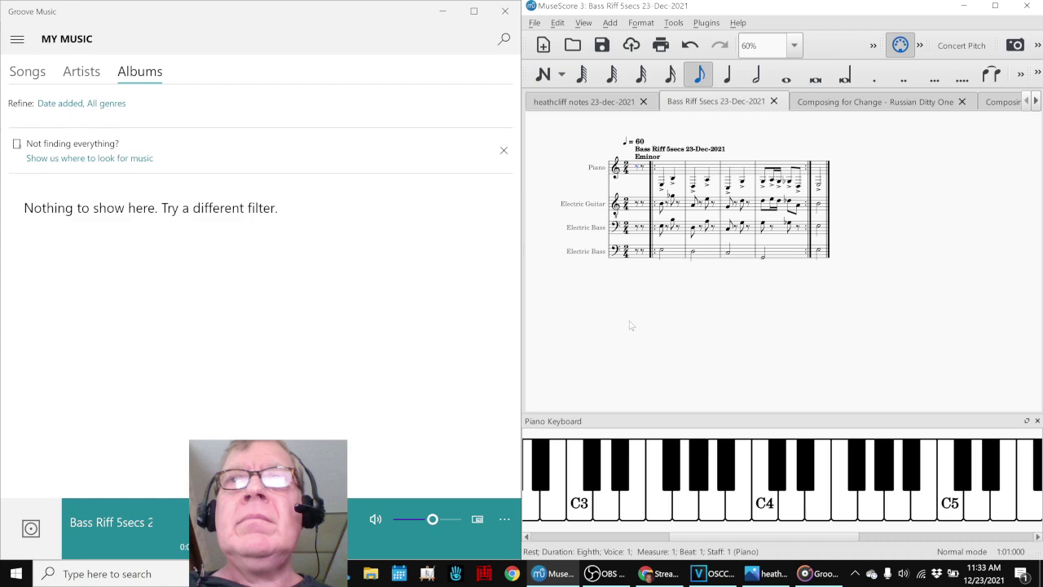
Step: Play back the last measure of the Bass Riff score and dismiss an accidental Print dialog
click(820, 259)
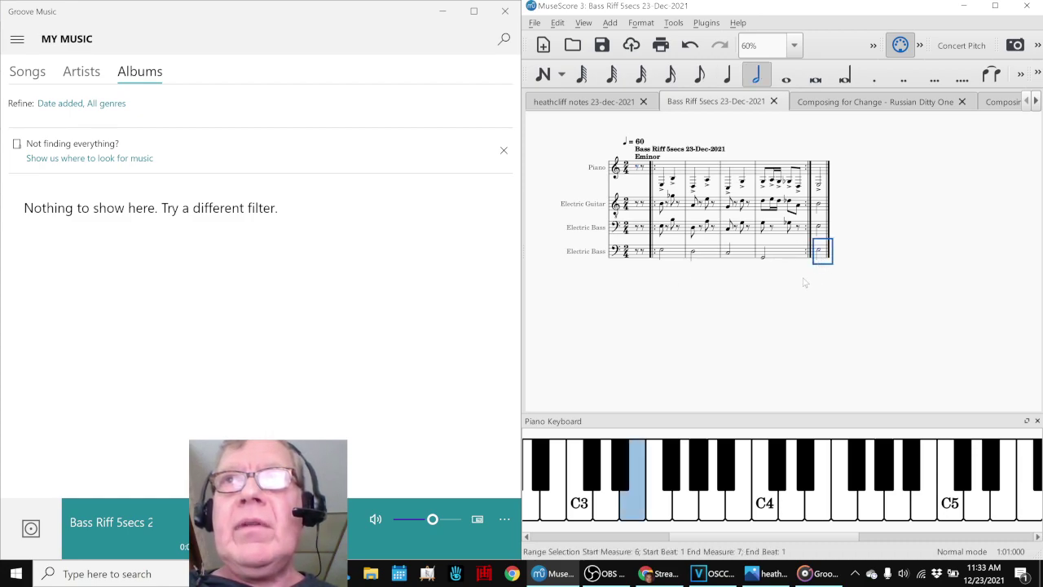
click(800, 282)
key(space)
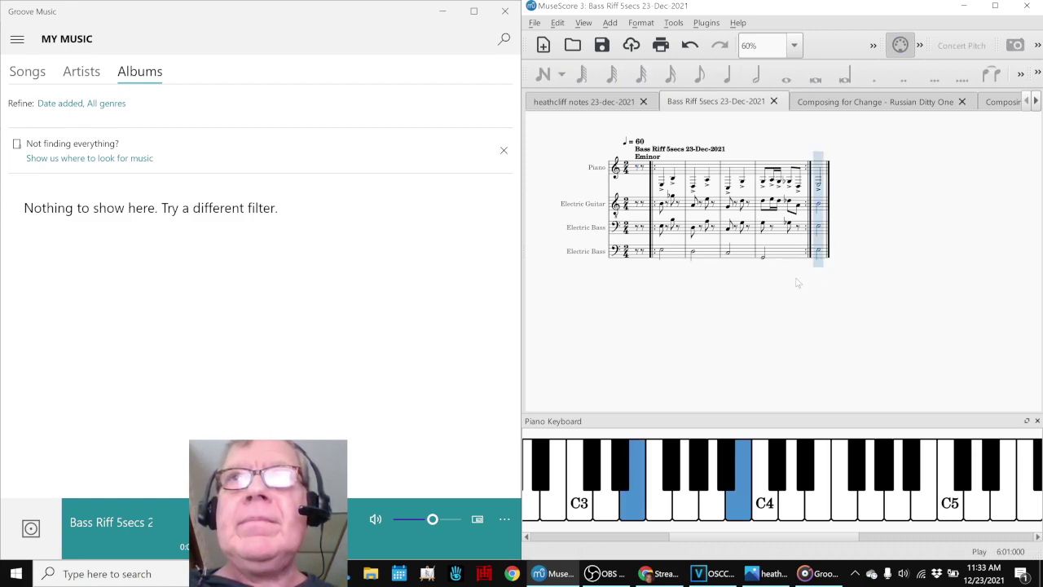
key(space)
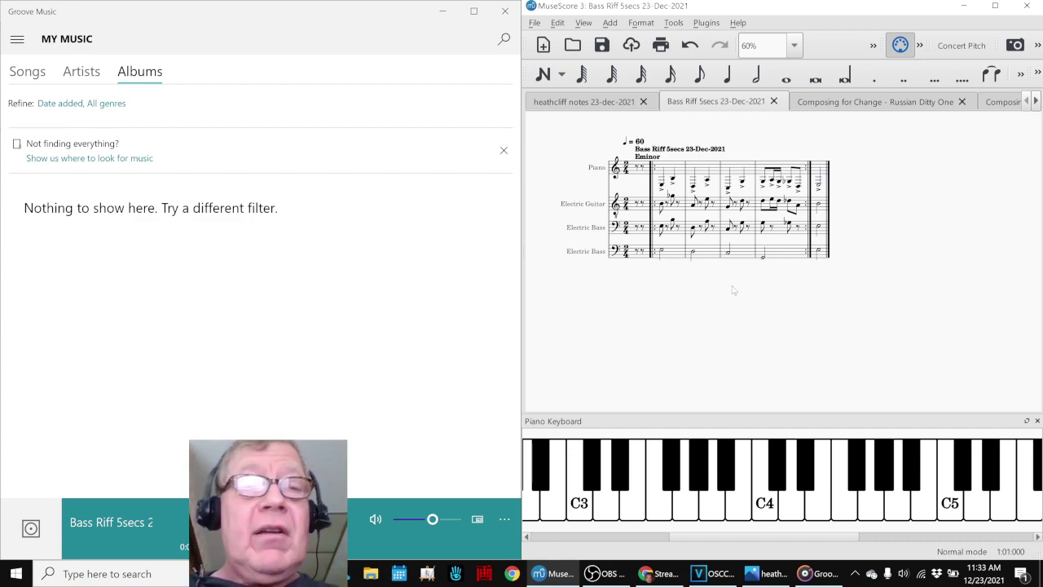
key(ctrl+a)
key(ctrl+p)
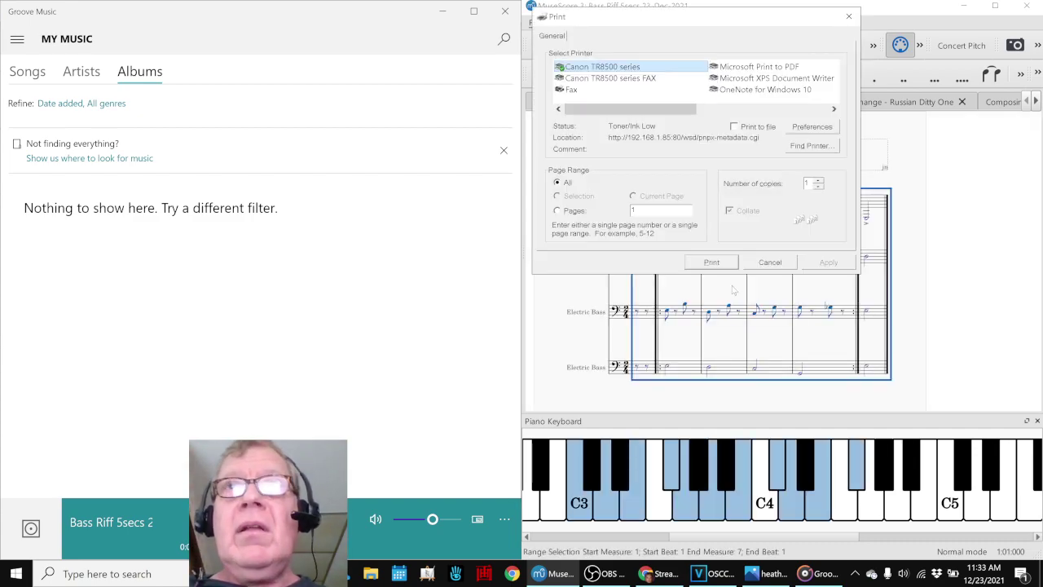
click(769, 262)
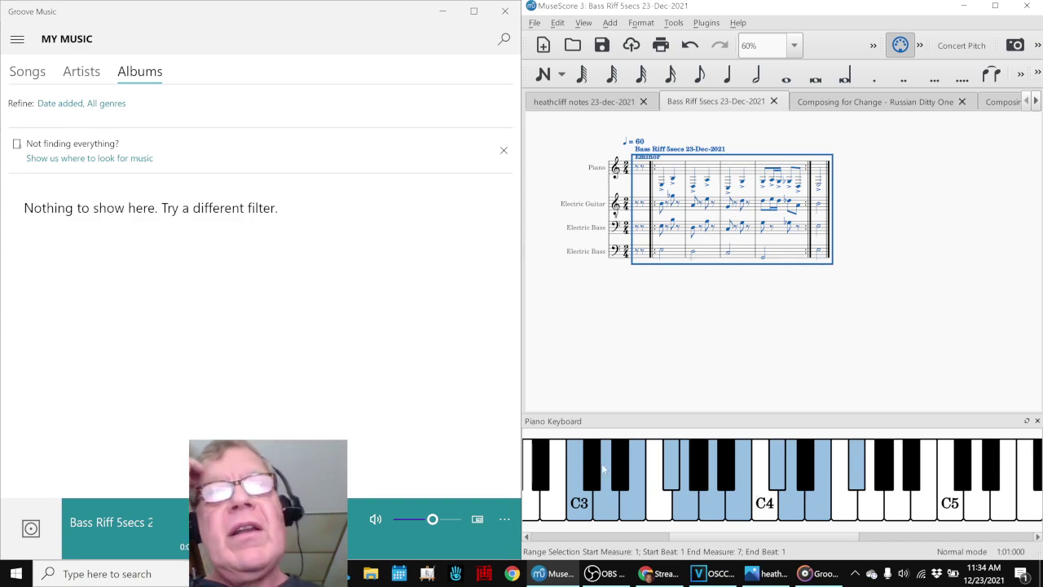
Step: Audition notes around C3 and C4 on the Piano Keyboard to compare pitches
click(629, 507)
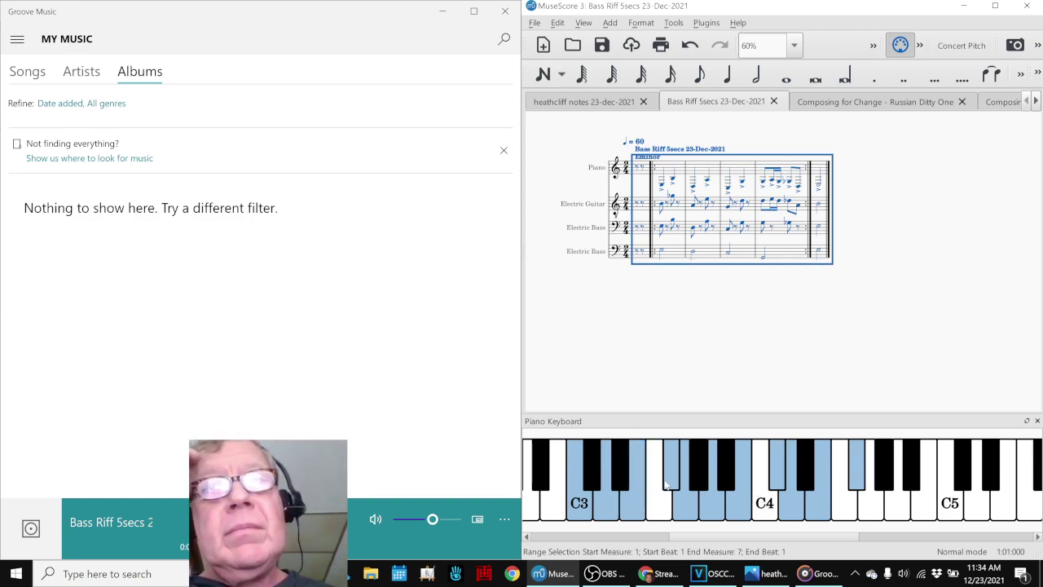
click(670, 484)
click(683, 504)
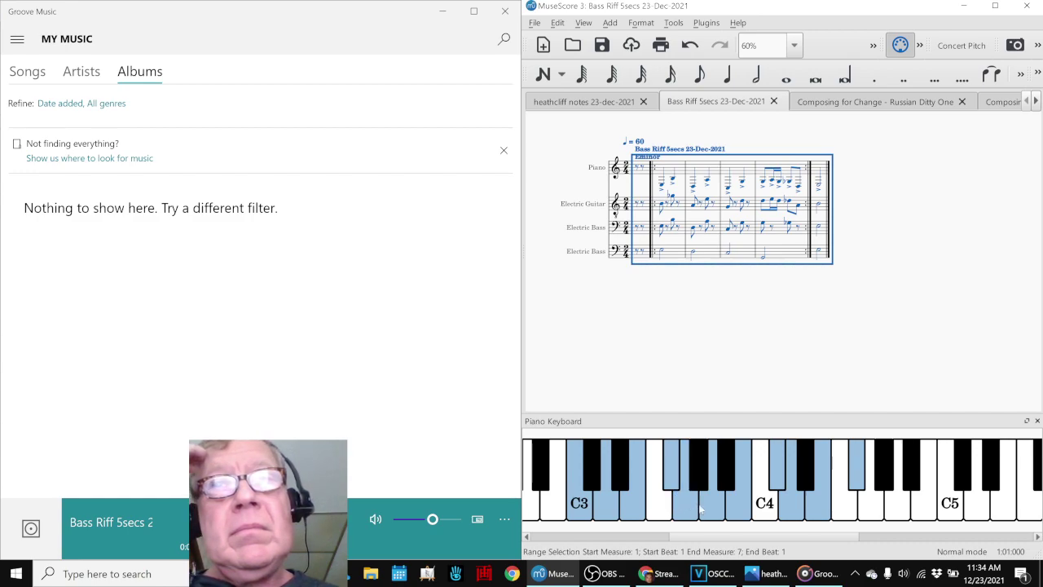
click(706, 509)
click(727, 506)
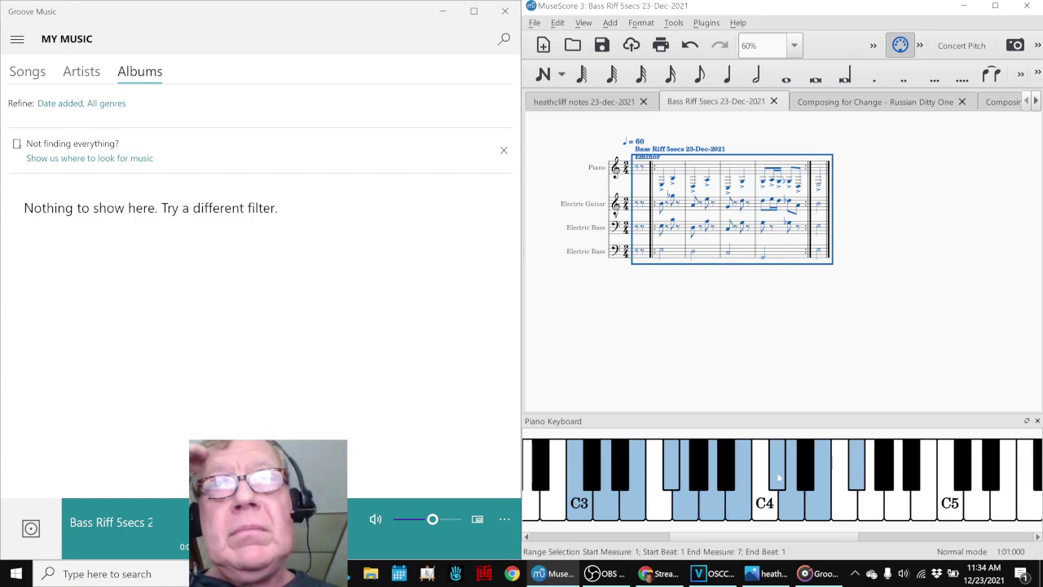
click(777, 483)
click(766, 504)
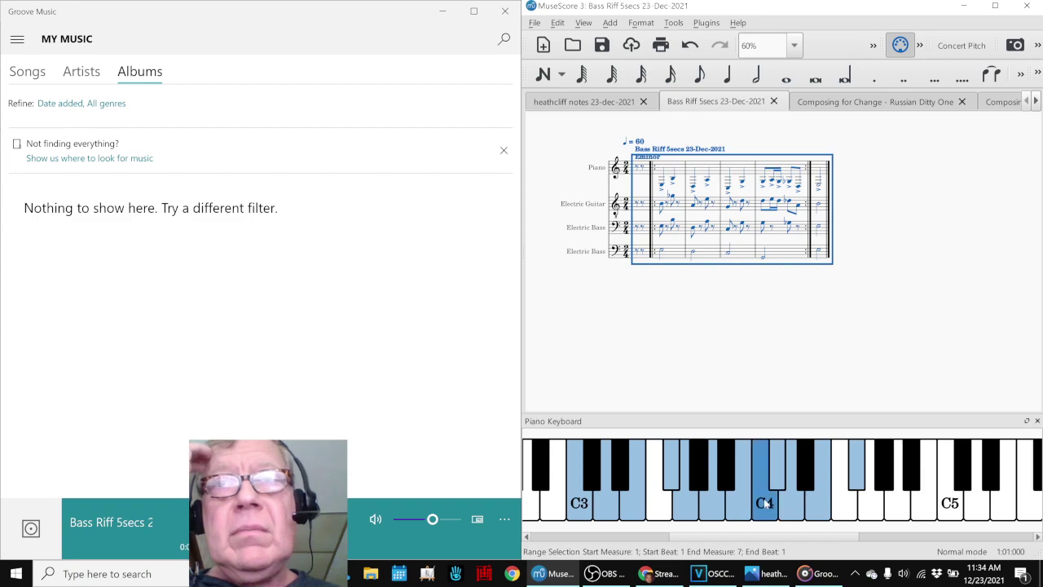
click(787, 505)
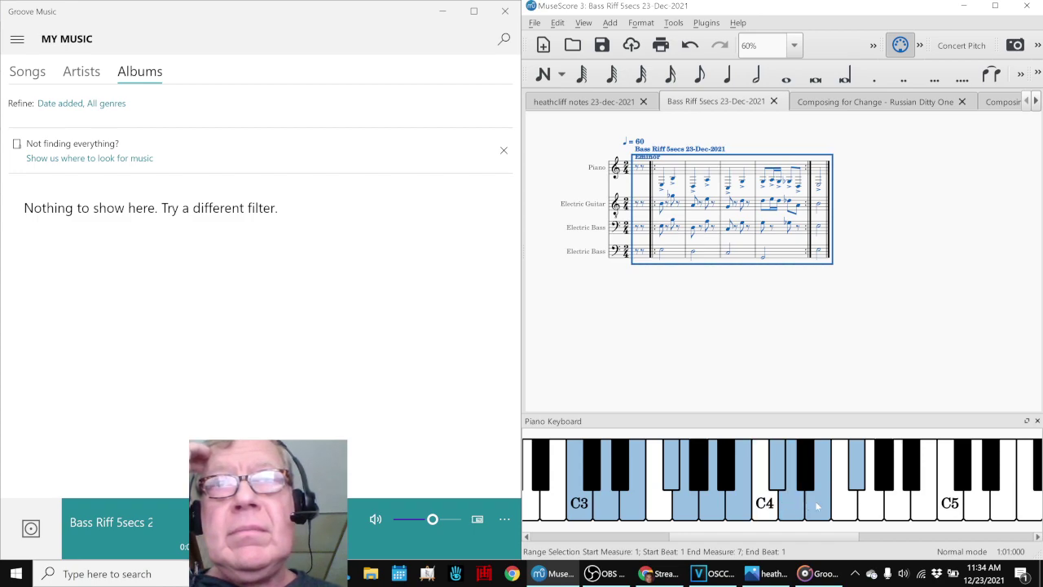
click(817, 506)
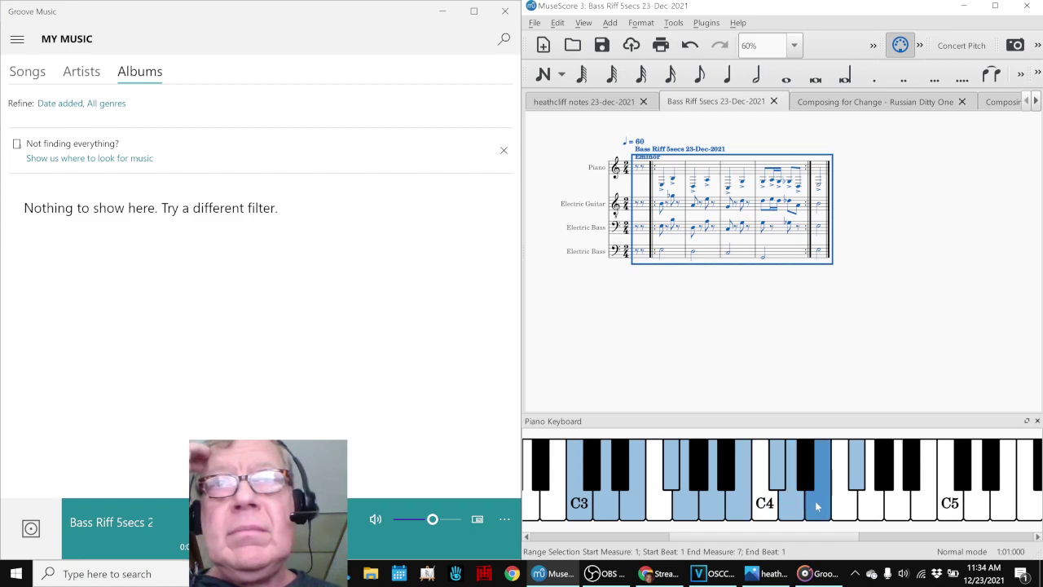
click(778, 481)
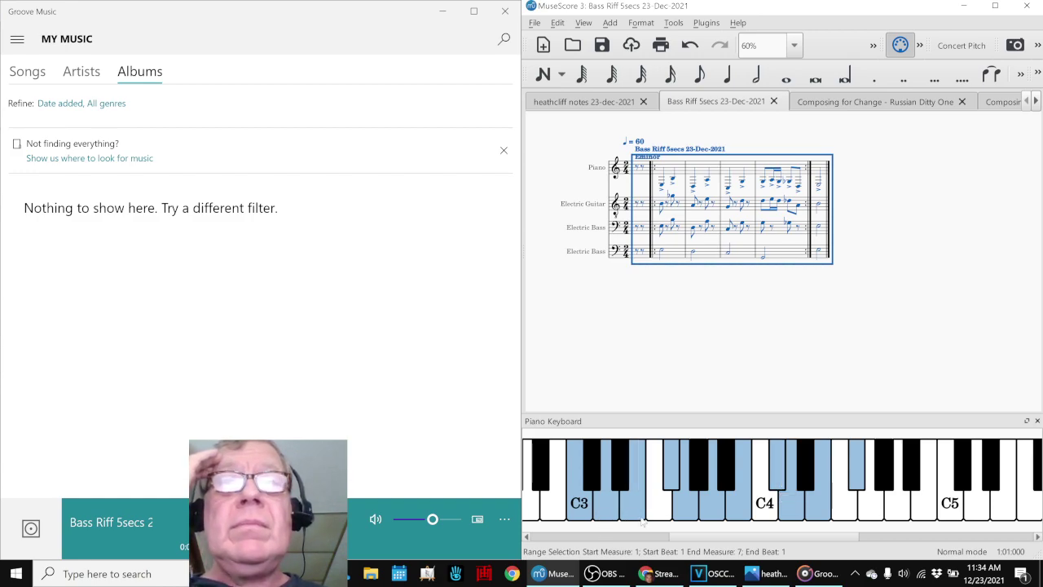
click(649, 517)
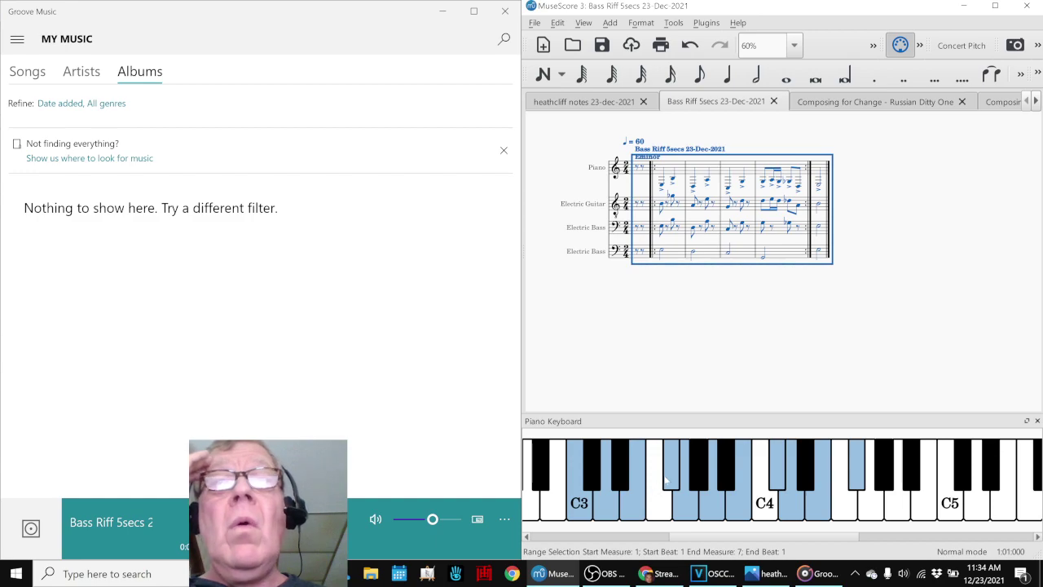
click(672, 484)
click(708, 512)
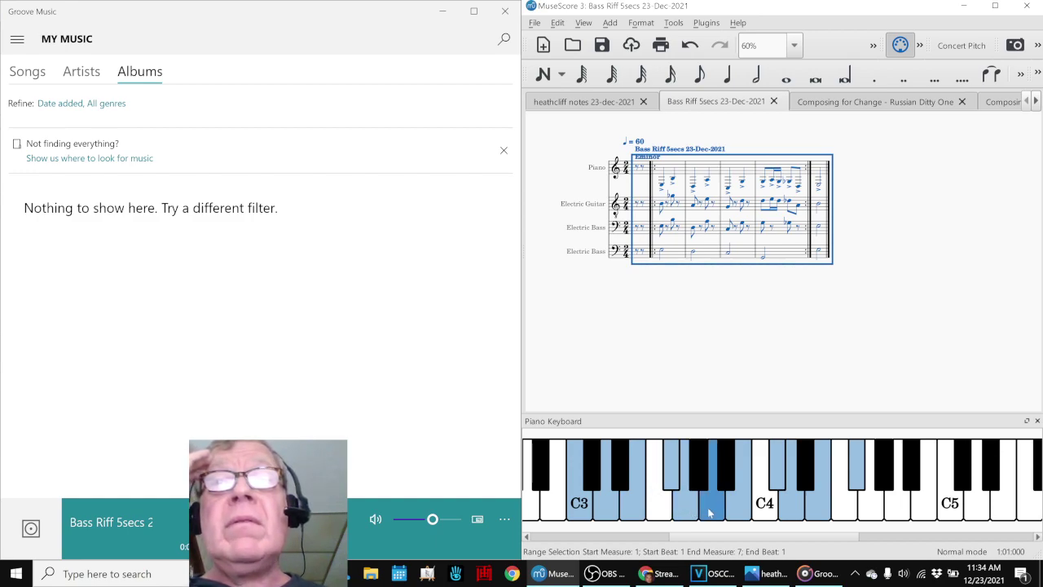
click(739, 513)
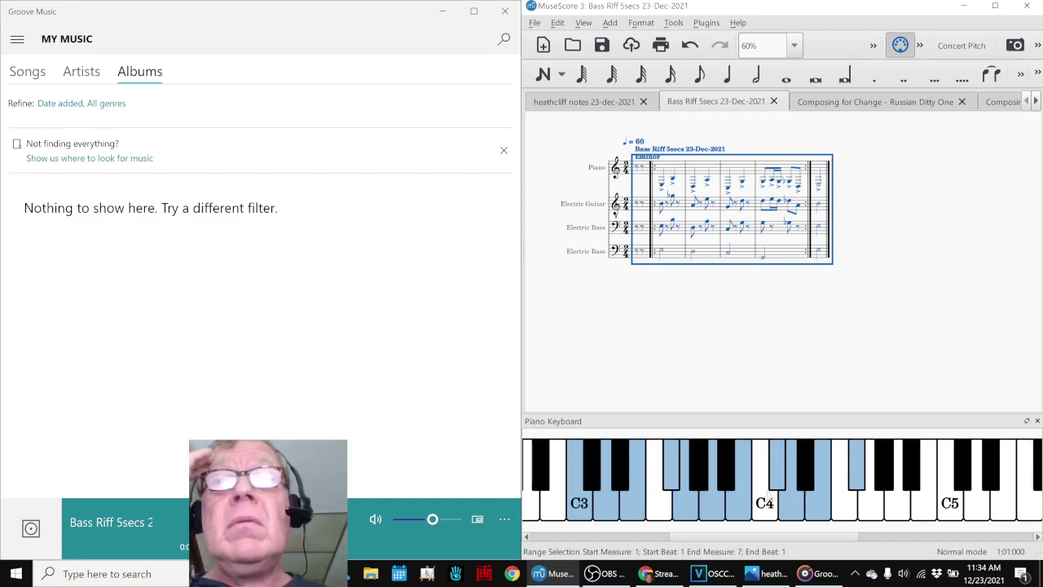
click(773, 499)
click(787, 503)
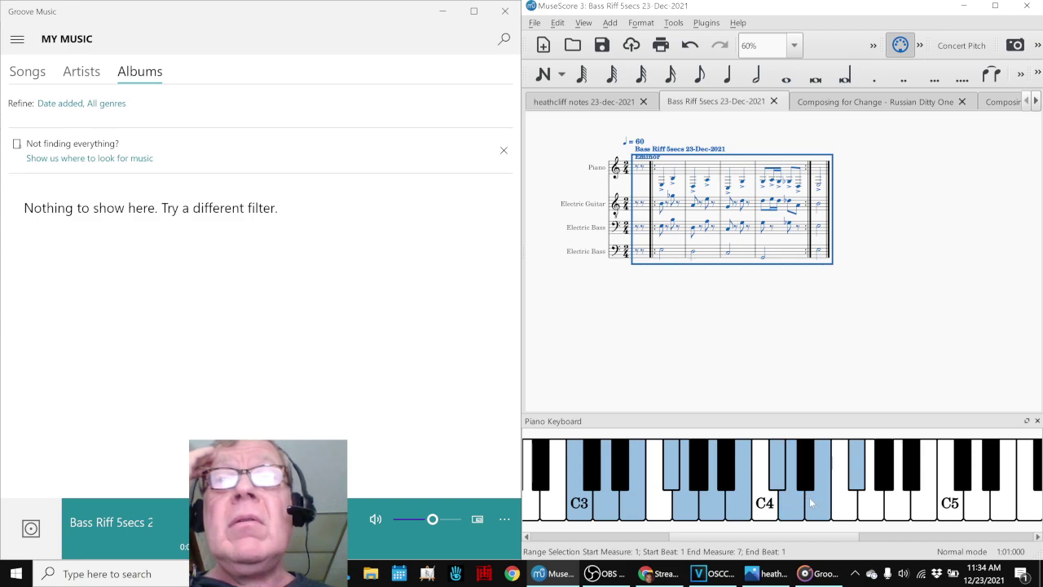
click(811, 503)
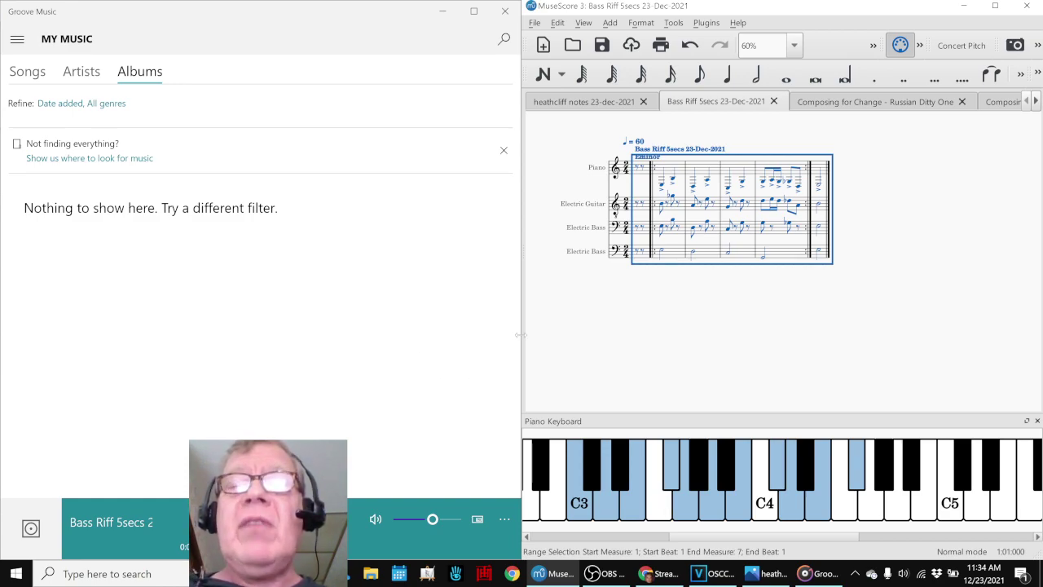
Step: Select the whole score and transpose it down, leaving the notes spelled with flats
click(641, 309)
key(ctrl+a)
key(Down)
key(Down)
key(Down)
key(Down)
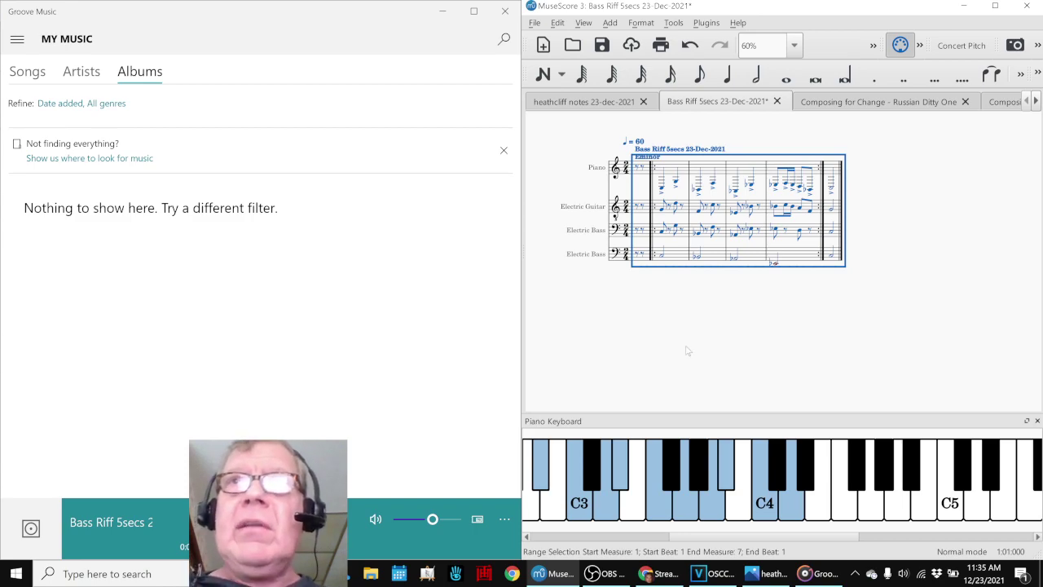
Step: Clear the selection and play the Bass Riff score from the start
key(Escape)
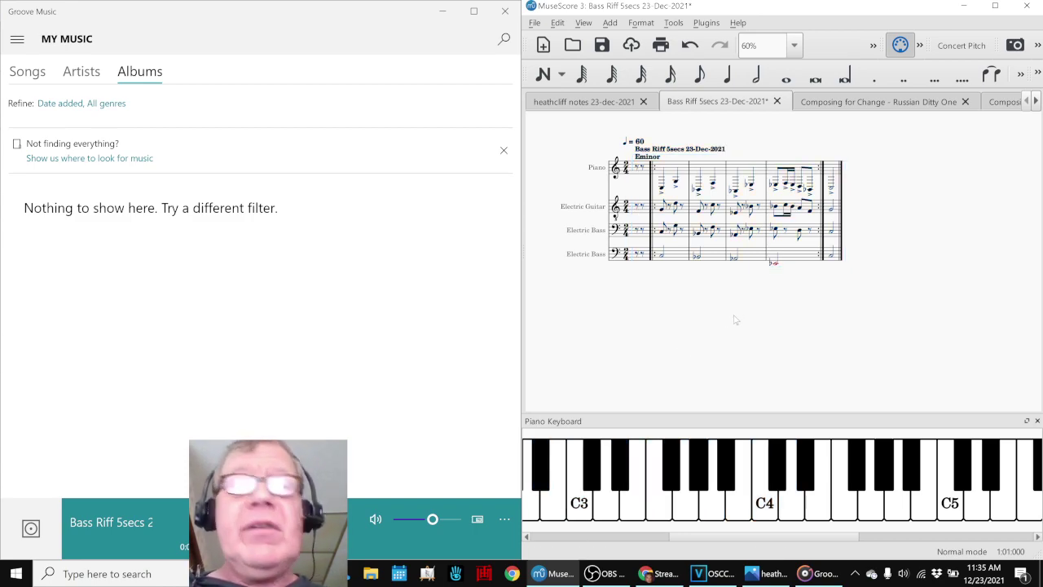
key(ctrl+a)
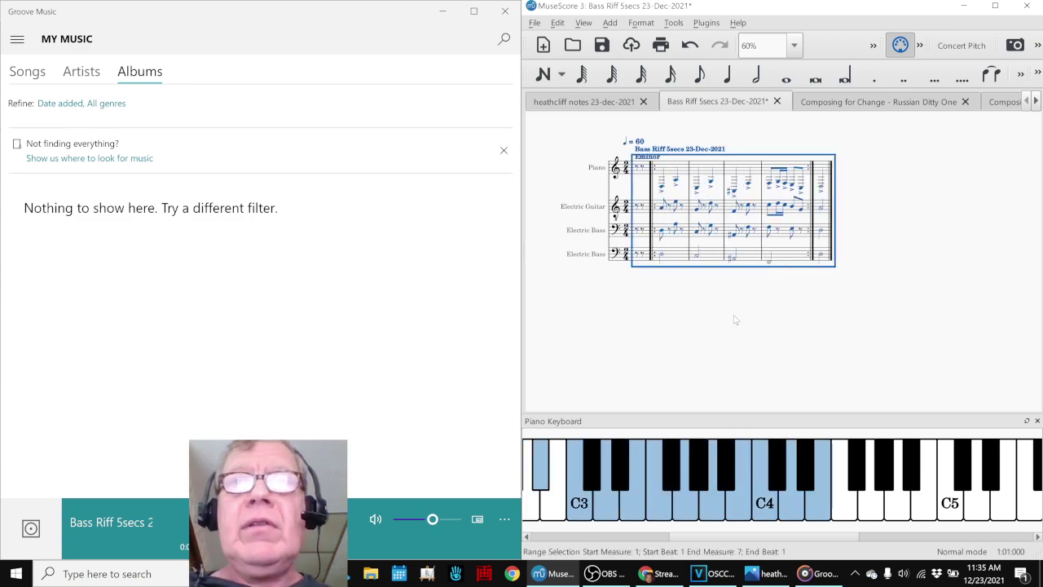
key(Escape)
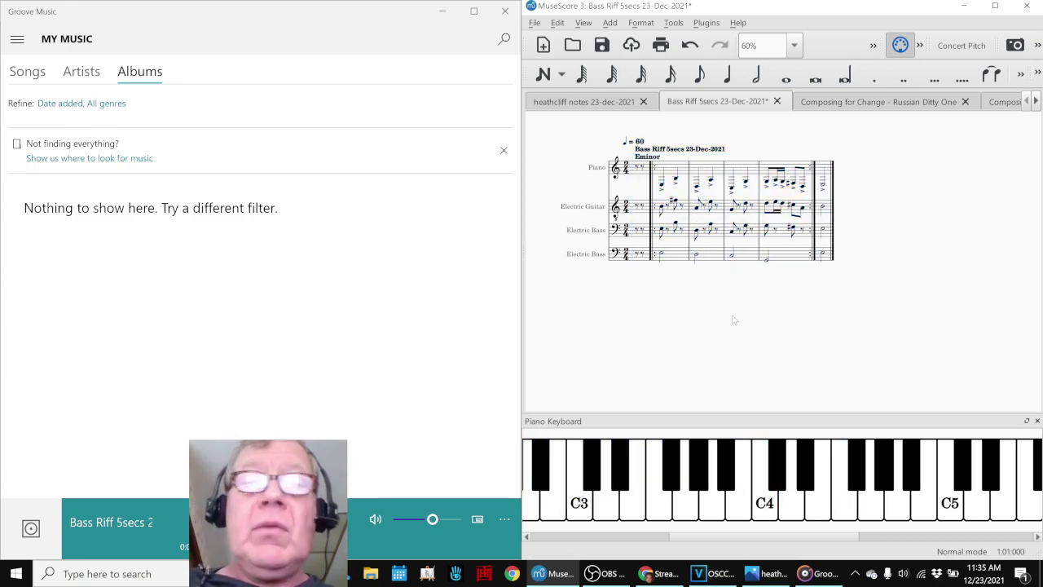
key(ctrl+Home)
key(space)
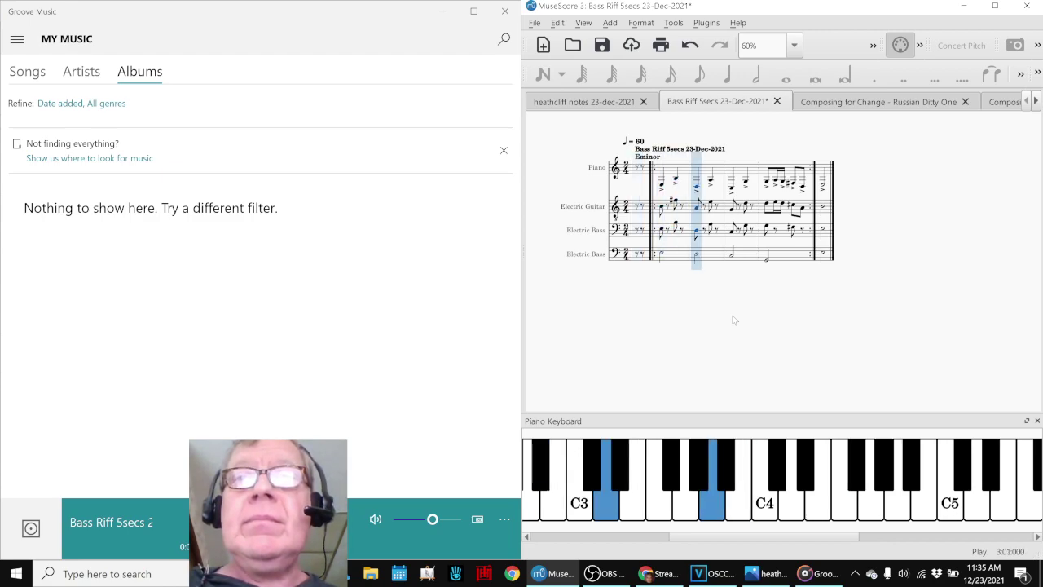
key(space)
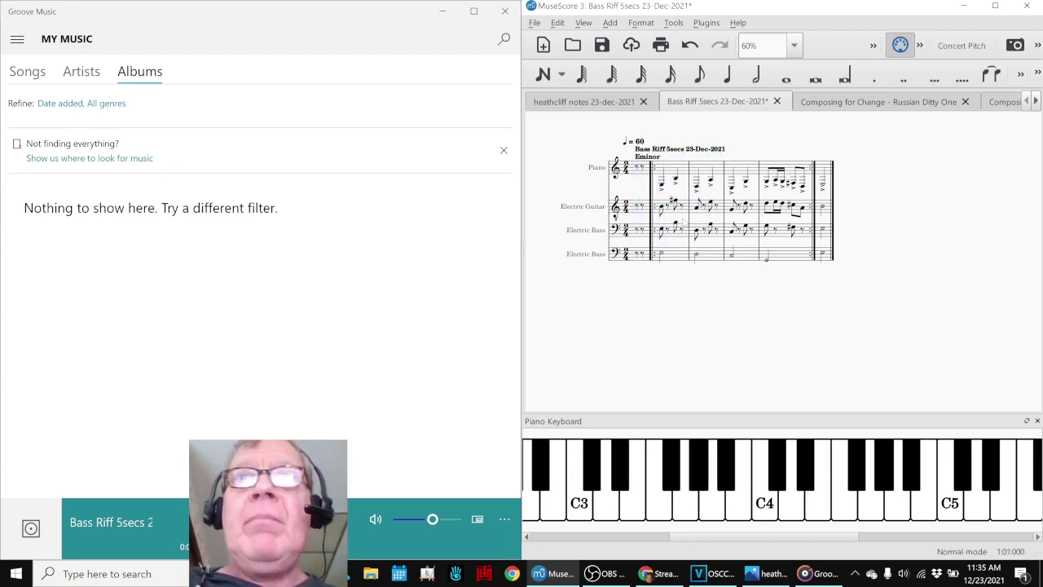
Step: Confirm the measure 2 guitar B3 and bass E3 pitches, then save and maximize the score window
click(663, 209)
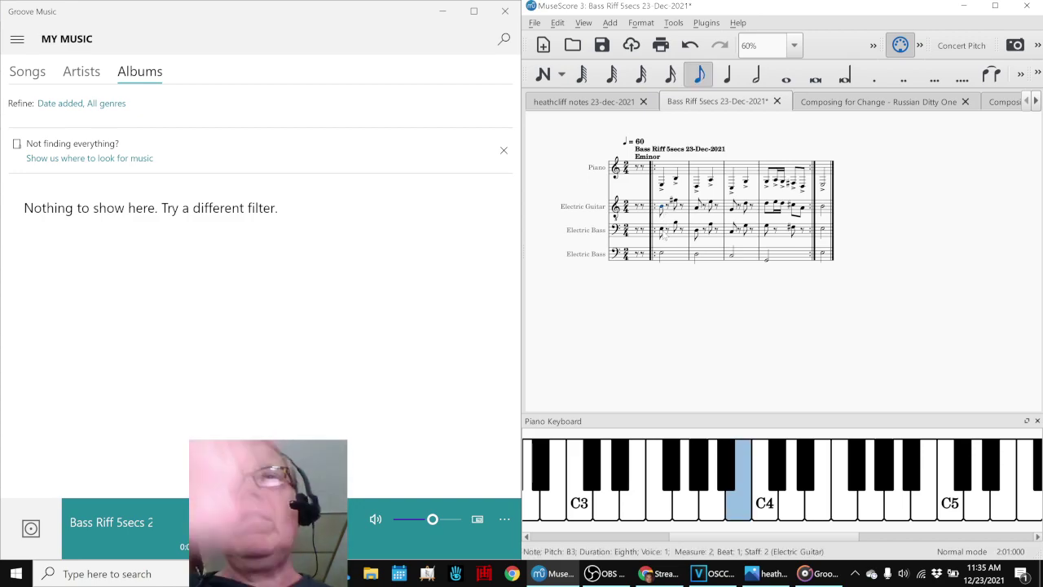
click(664, 235)
click(661, 231)
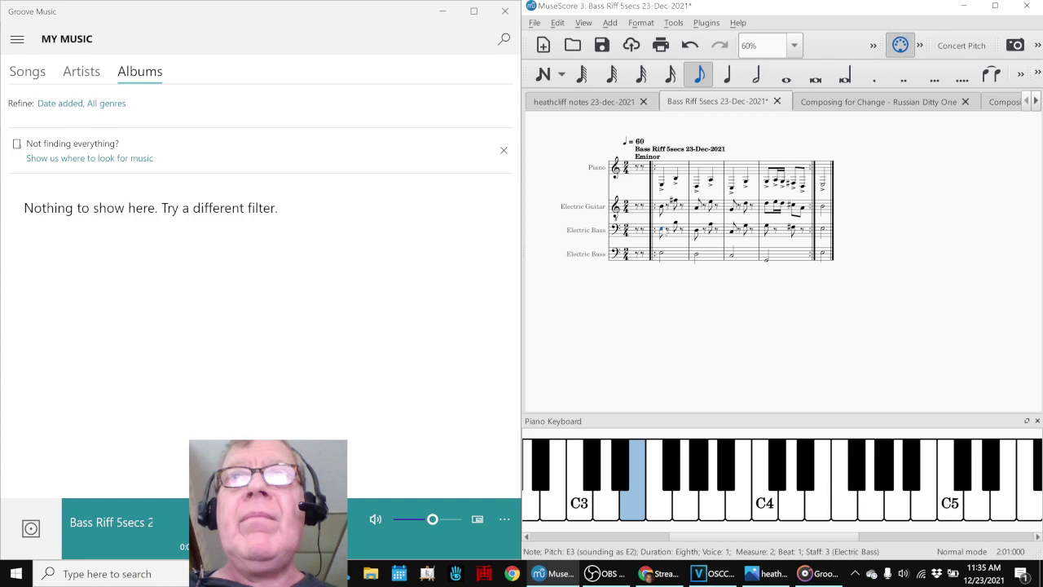
click(815, 574)
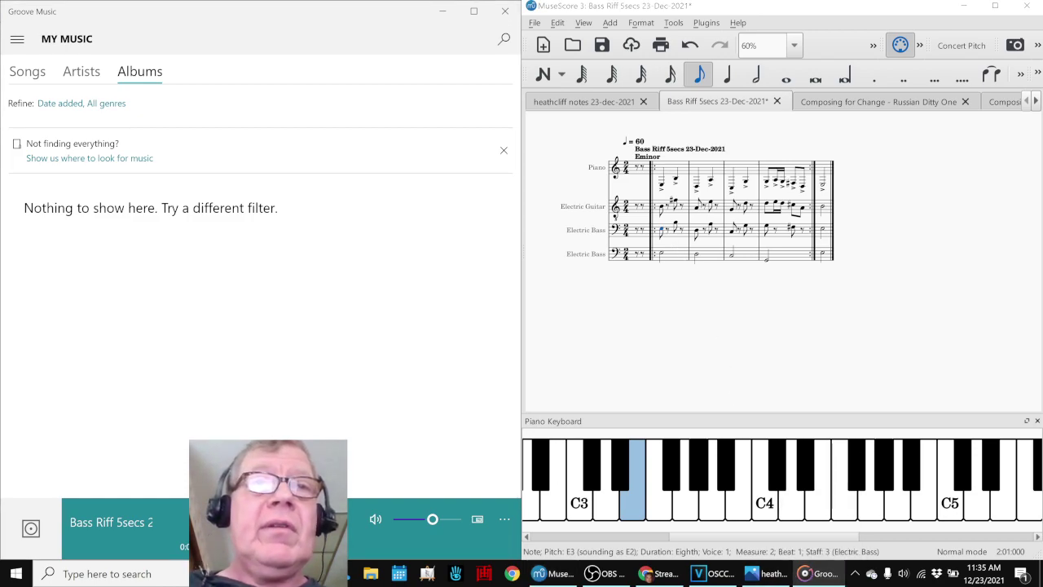
click(676, 371)
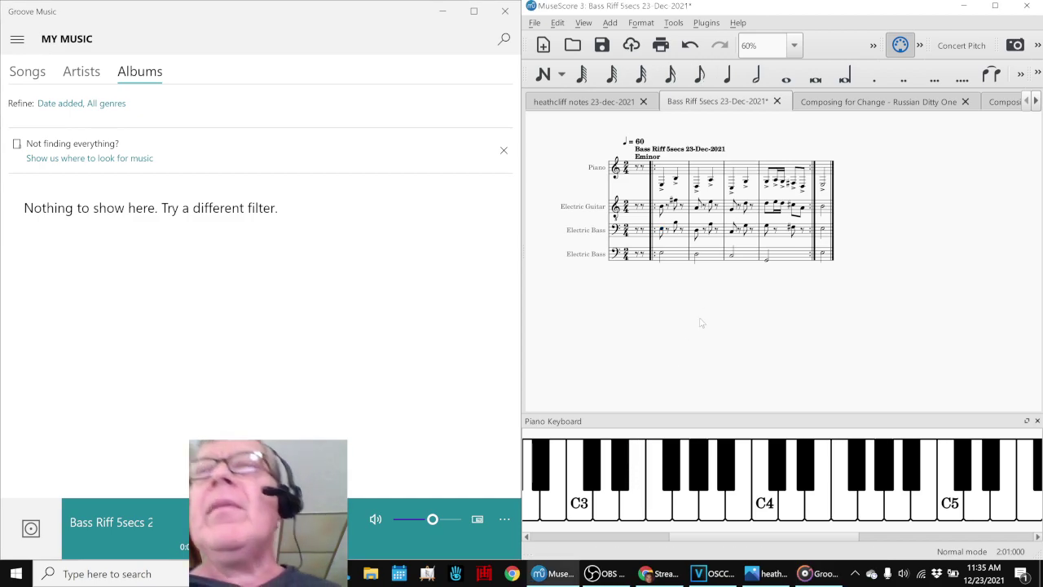
key(ctrl+z)
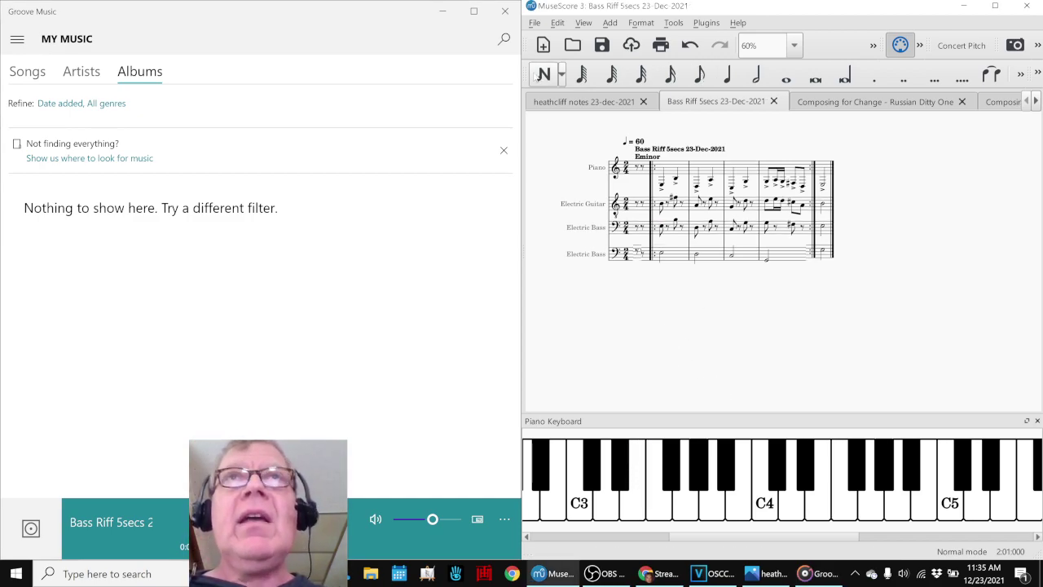
click(995, 5)
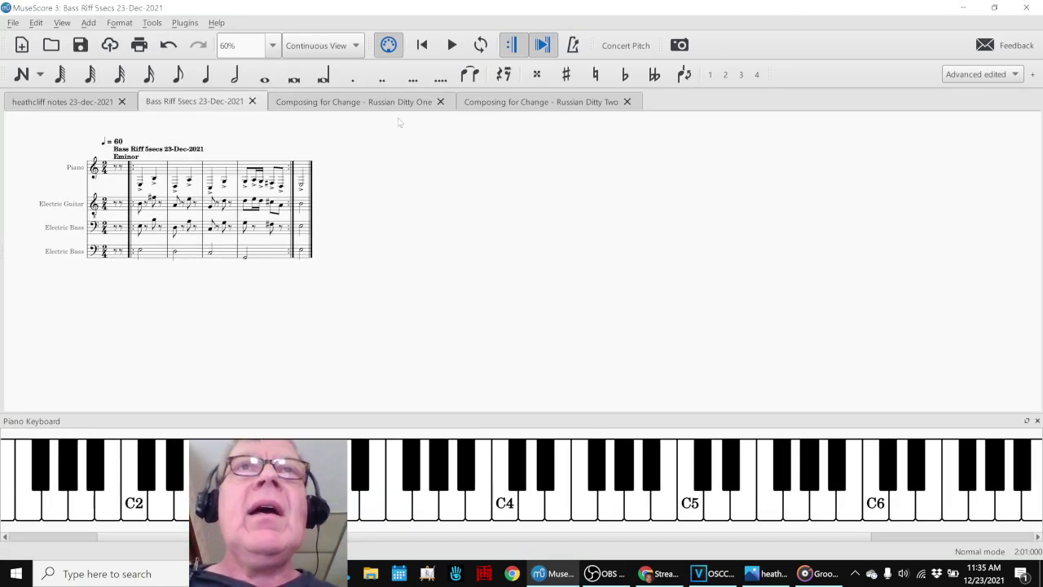
Step: Switch to the Russian Ditty One score and prefix its 'Ditty One' staff text with 'Russian'
click(397, 106)
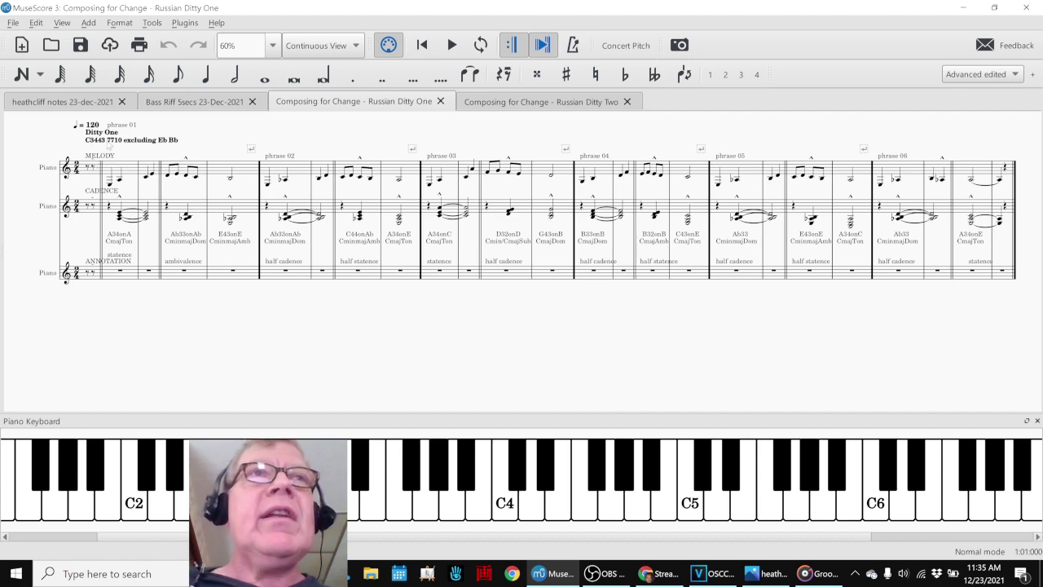
double_click(87, 140)
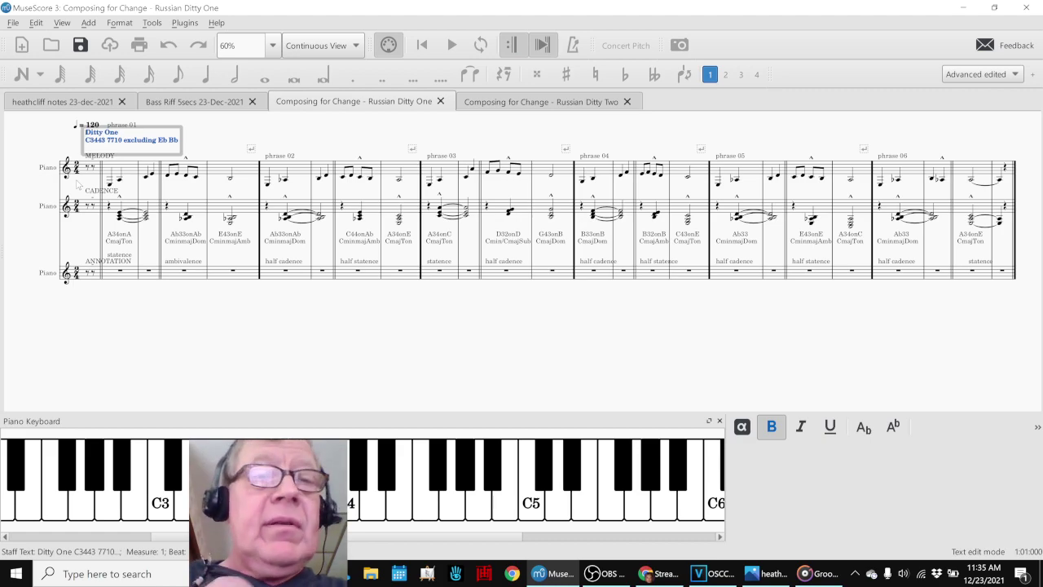
text(Russian)
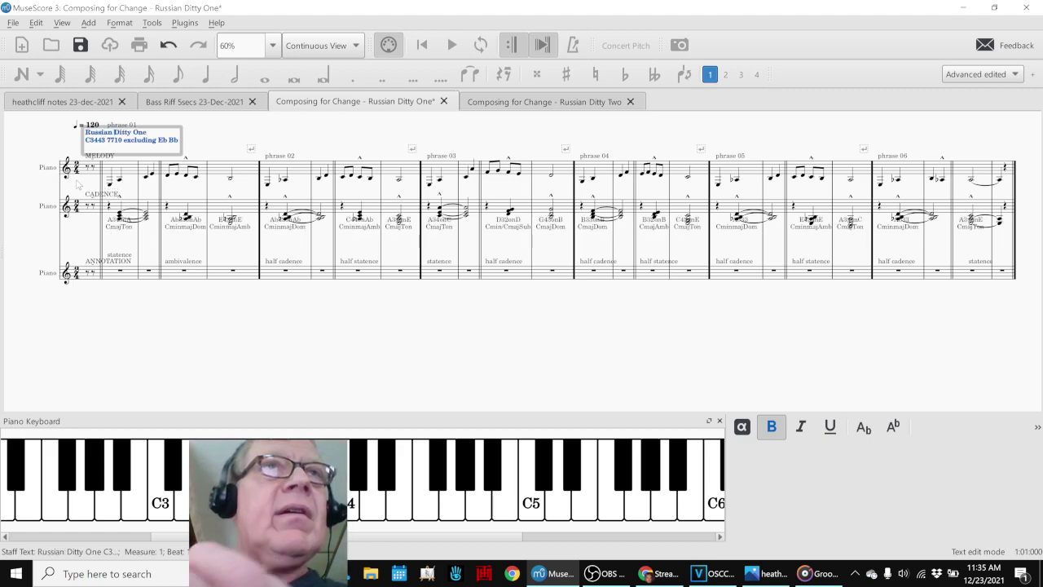
click(138, 314)
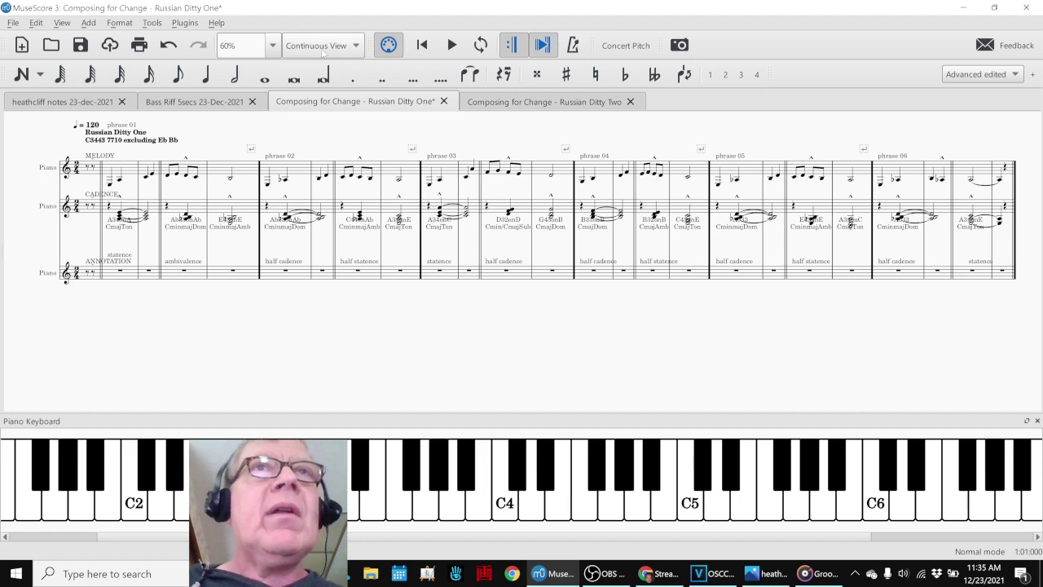
click(320, 45)
Step: In Single Page view, change the composer date to 23-dec-2021 and save Russian Ditty One
click(309, 60)
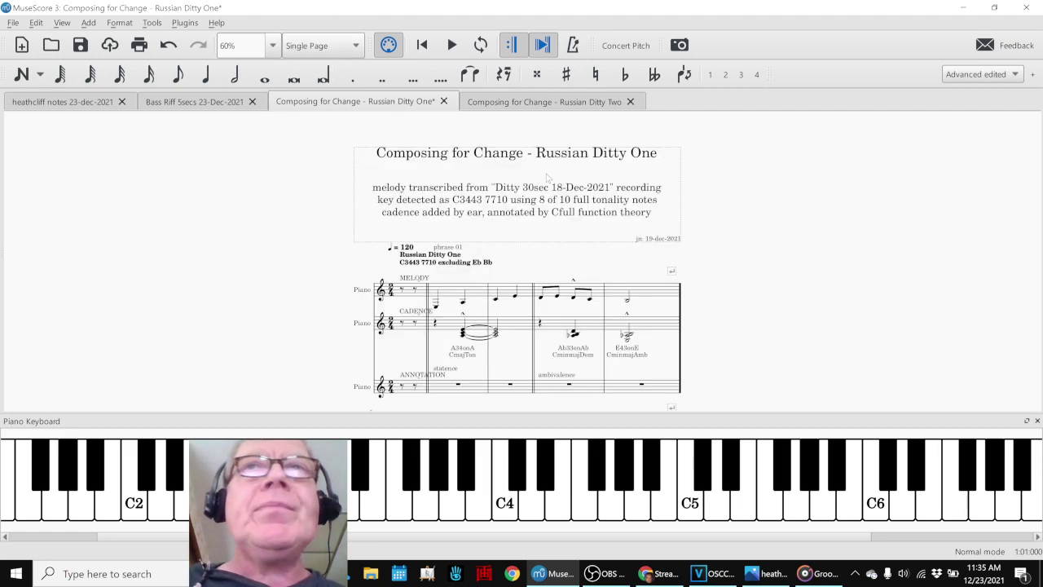
double_click(652, 239)
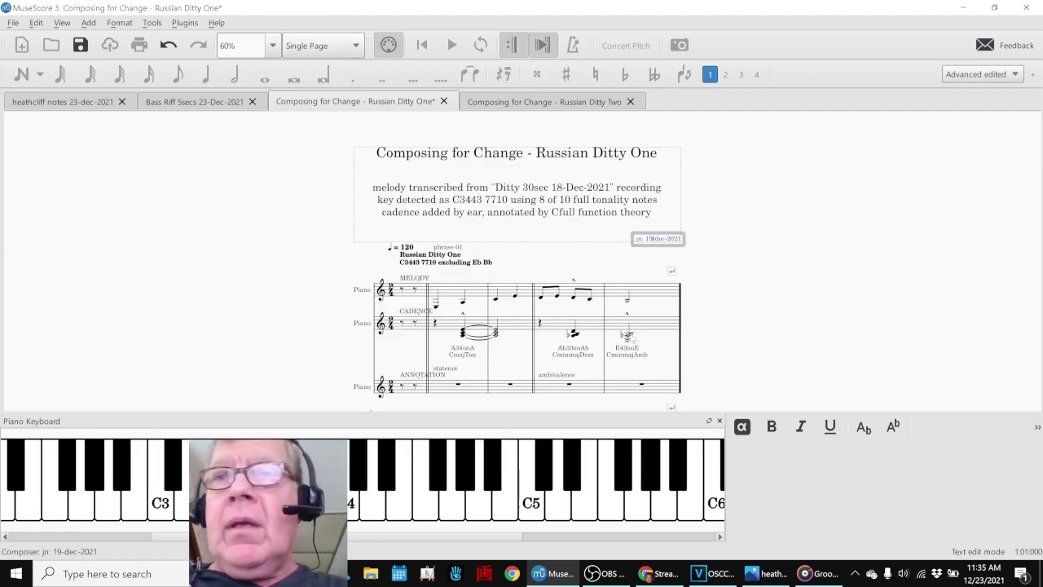
key(BackSpace)
key(BackSpace)
text(23)
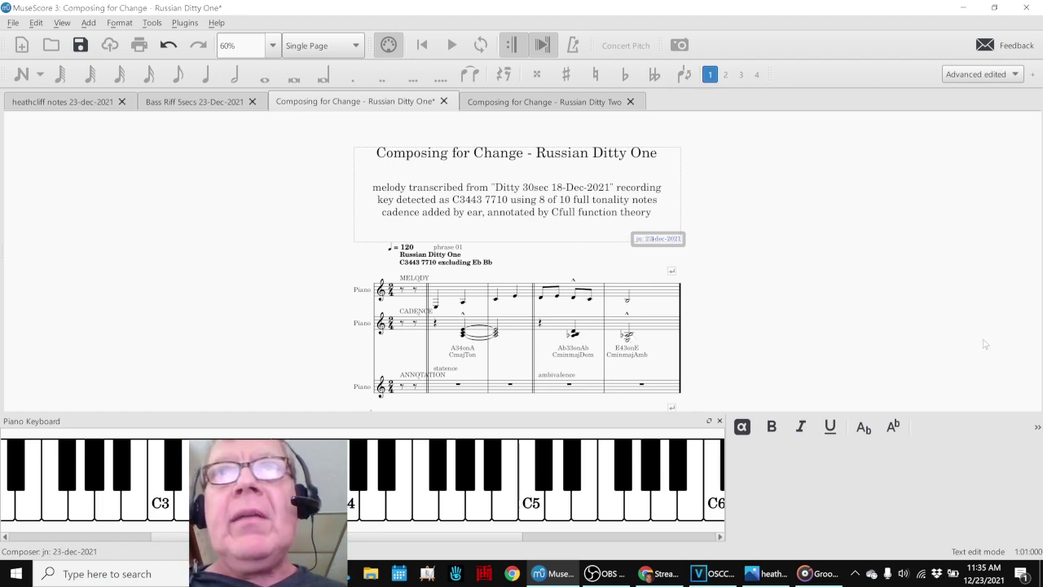
click(873, 293)
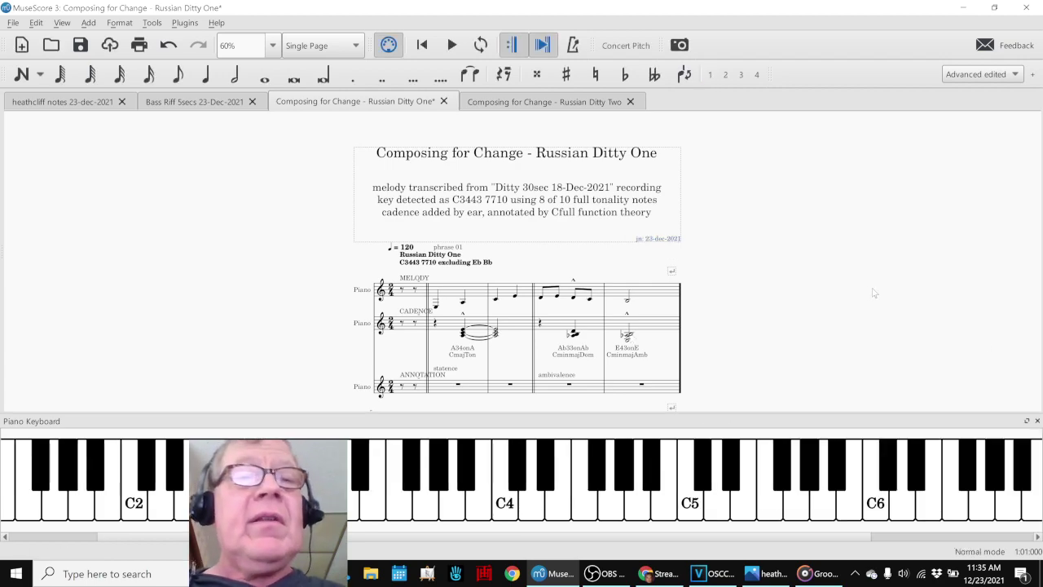
key(ctrl+s)
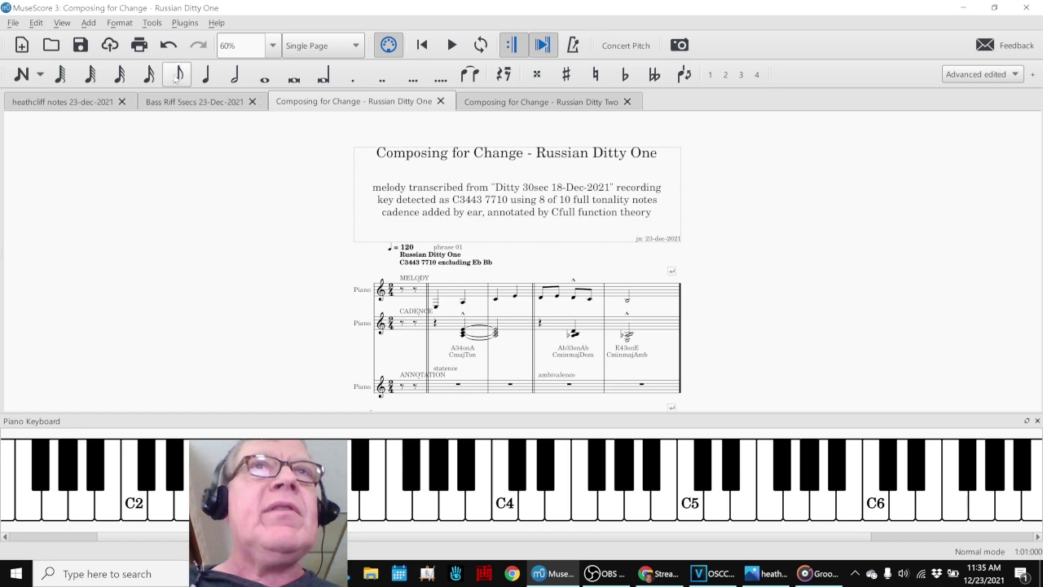
Step: Return to Continuous View, hide the Piano Keyboard, play the score briefly, and bring VEGAS Pro alongside
click(325, 49)
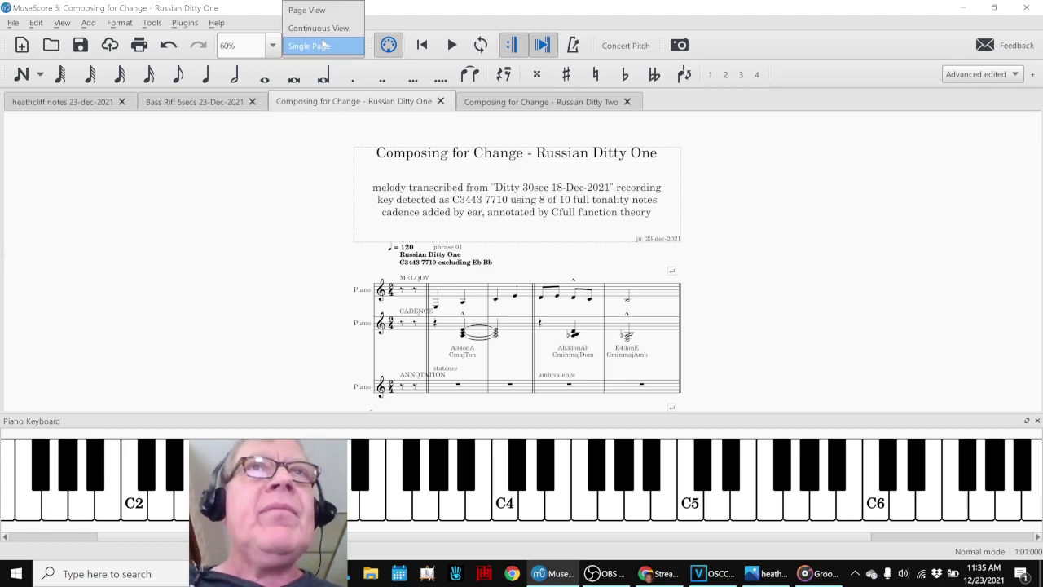
click(320, 27)
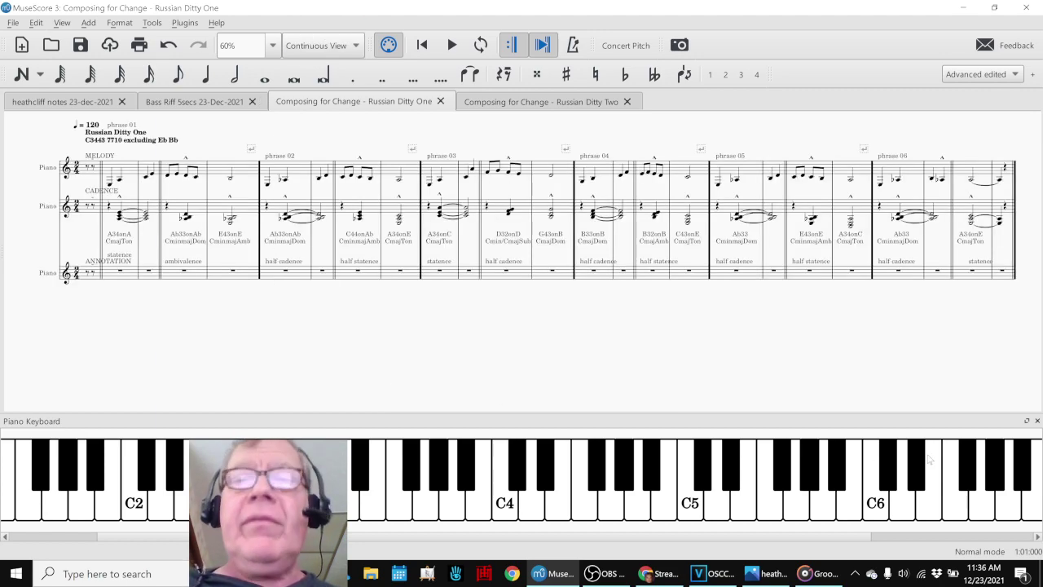
key(p)
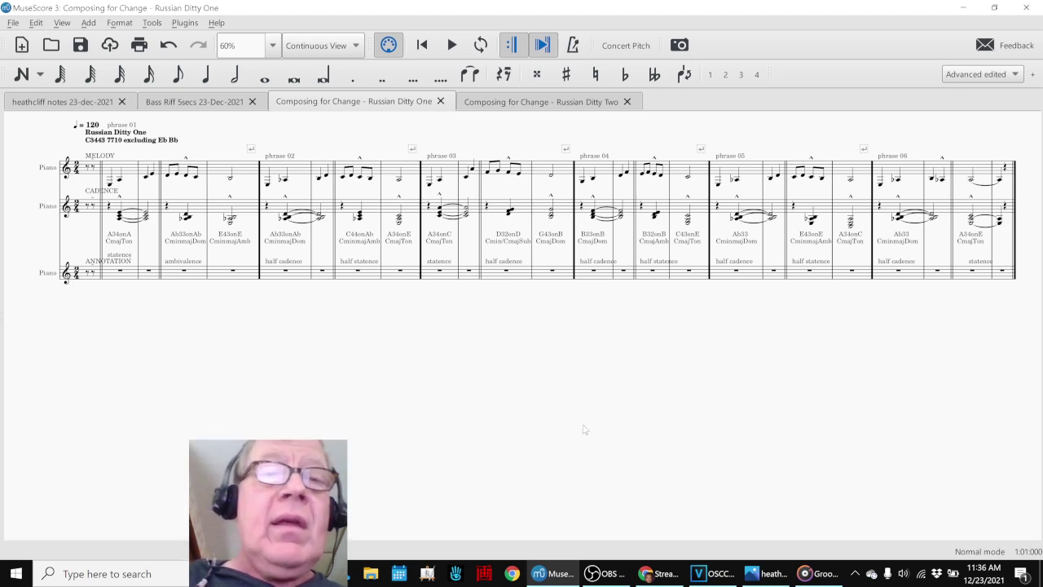
key(space)
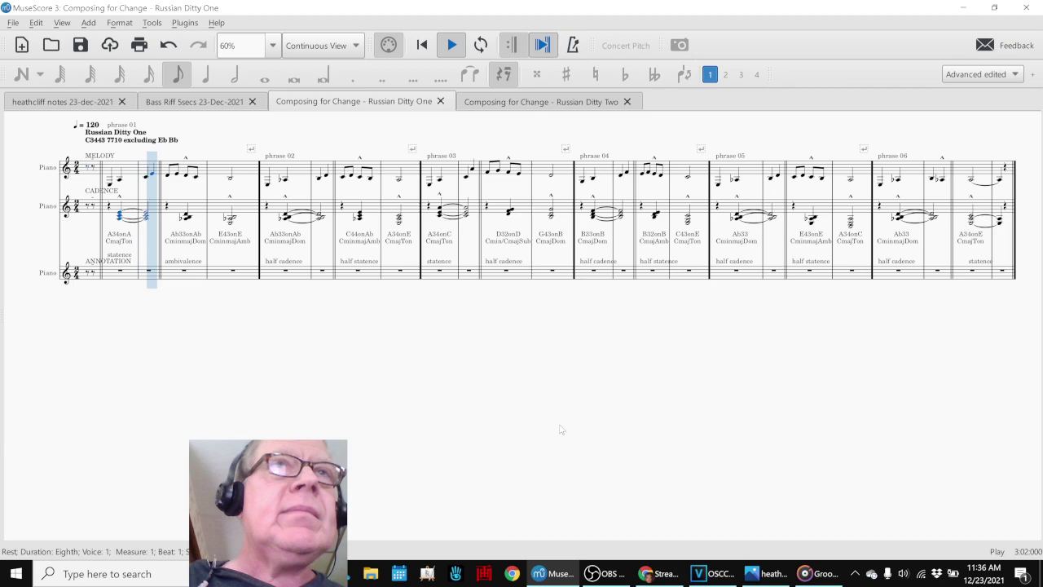
key(space)
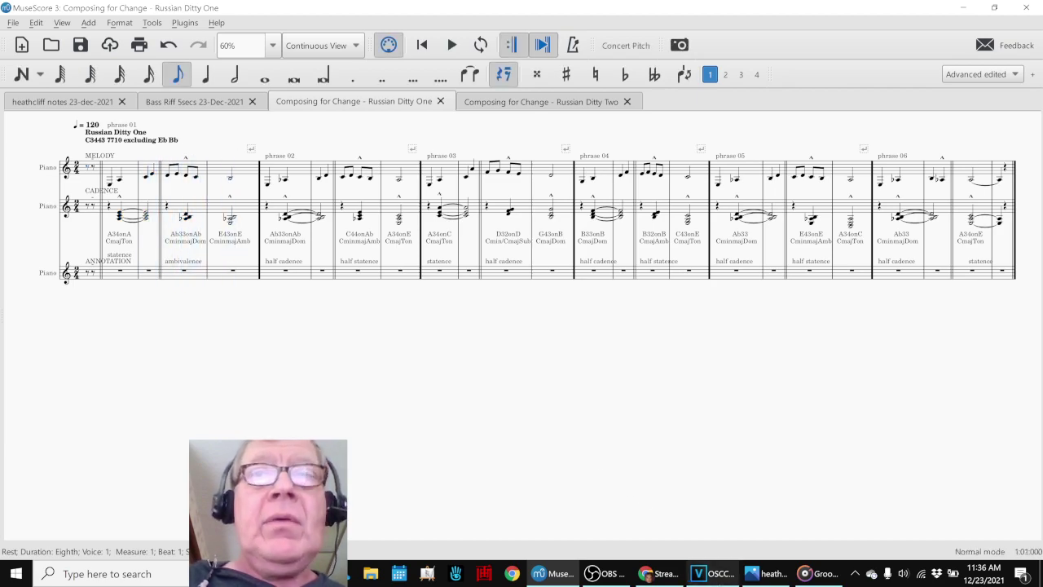
click(709, 573)
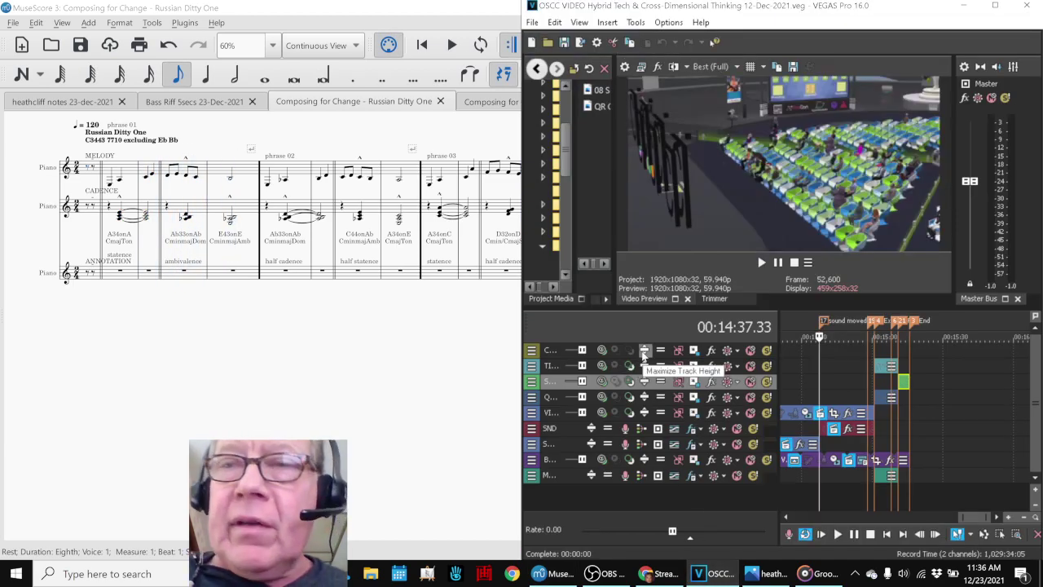
Step: Preview VEGAS from the previous marker, zoom out, and play the opening title from 00:00:00.00
key(Page_Up)
key(space)
key(space)
scroll(862, 413, down, 6)
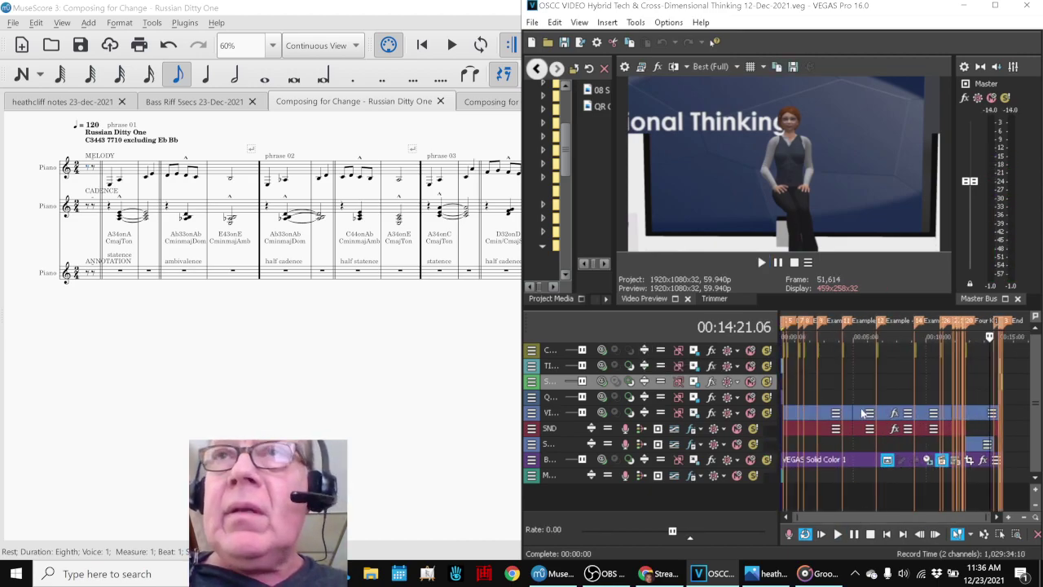
key(ctrl+Home)
key(space)
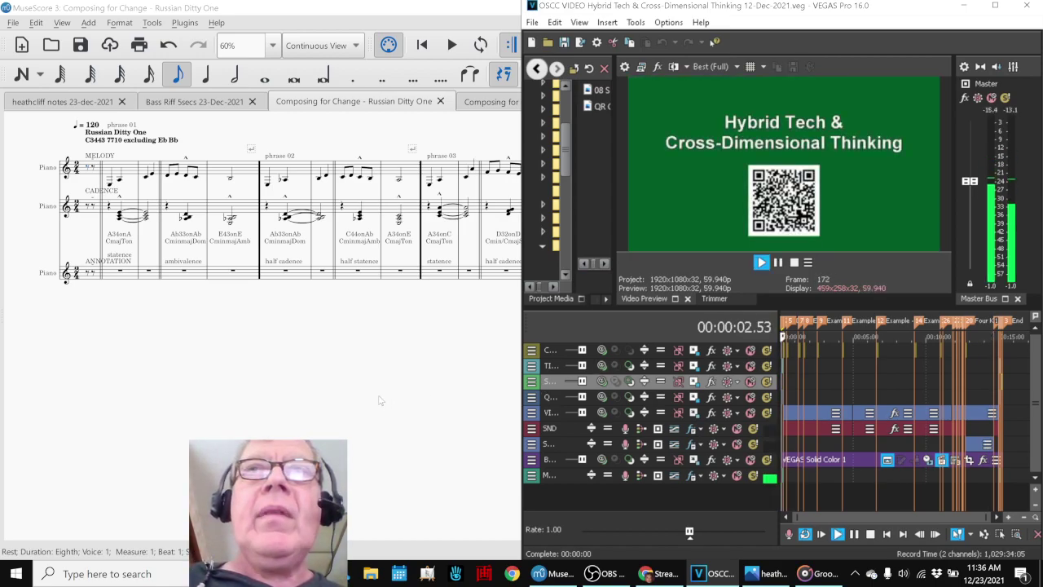
key(space)
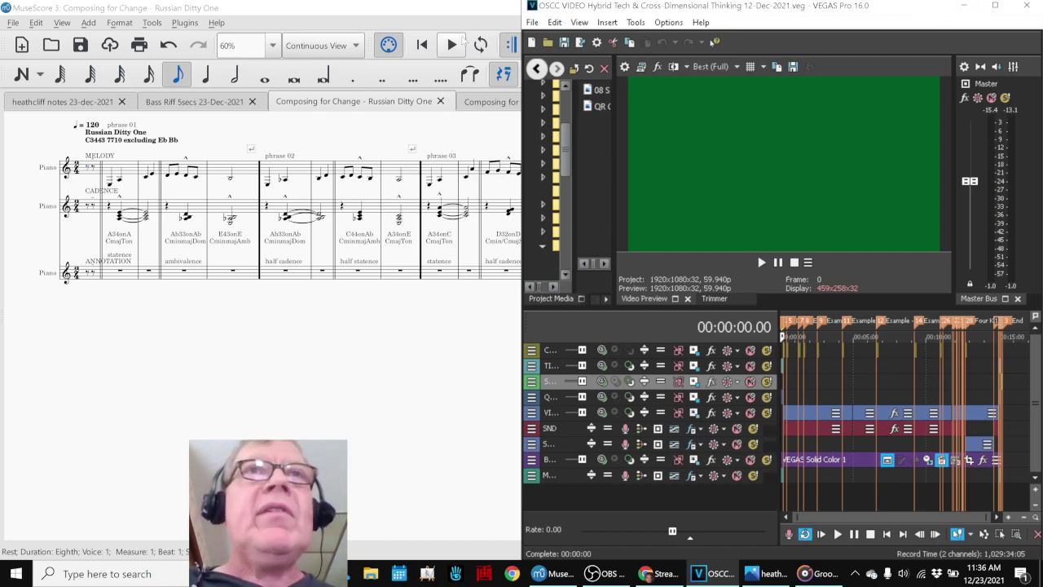
Step: Switch to the Russian Ditty Two score, clear the selection, and glance at its instruments list
click(468, 107)
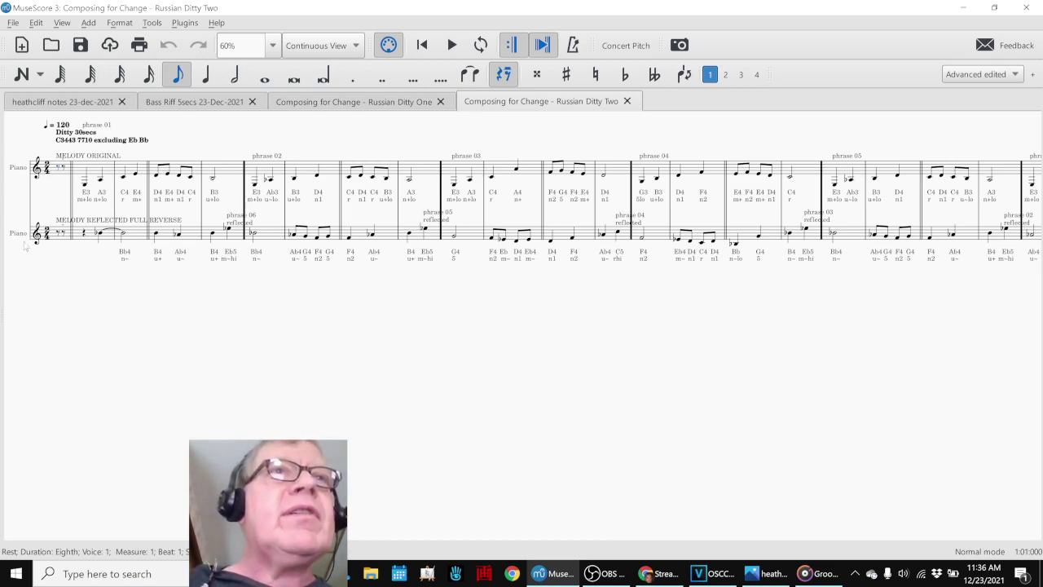
click(48, 291)
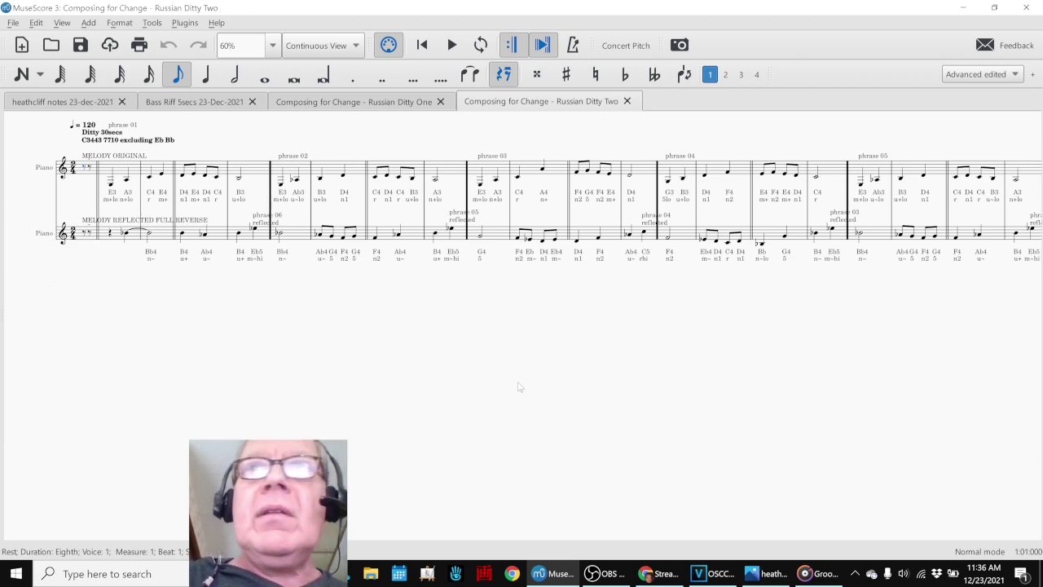
key(i)
key(Escape)
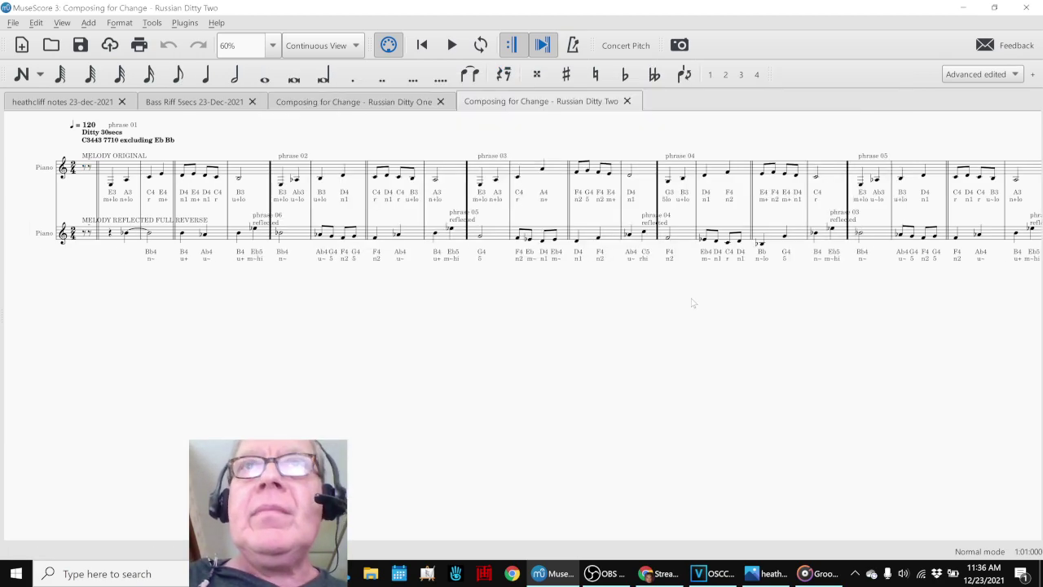
Step: Check the score's mixer, then play and stop Russian Ditty Two
key(F10)
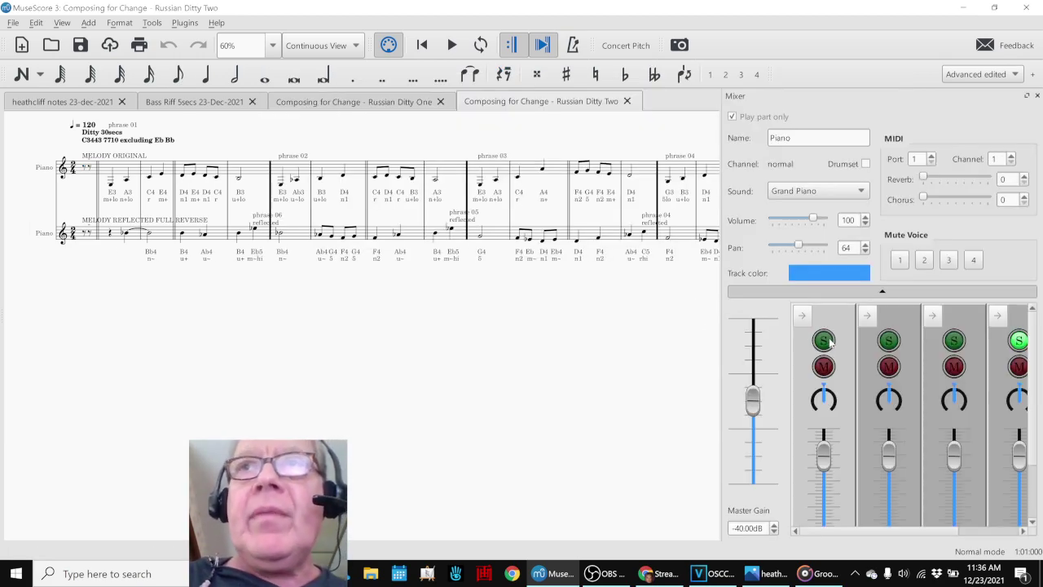
click(823, 340)
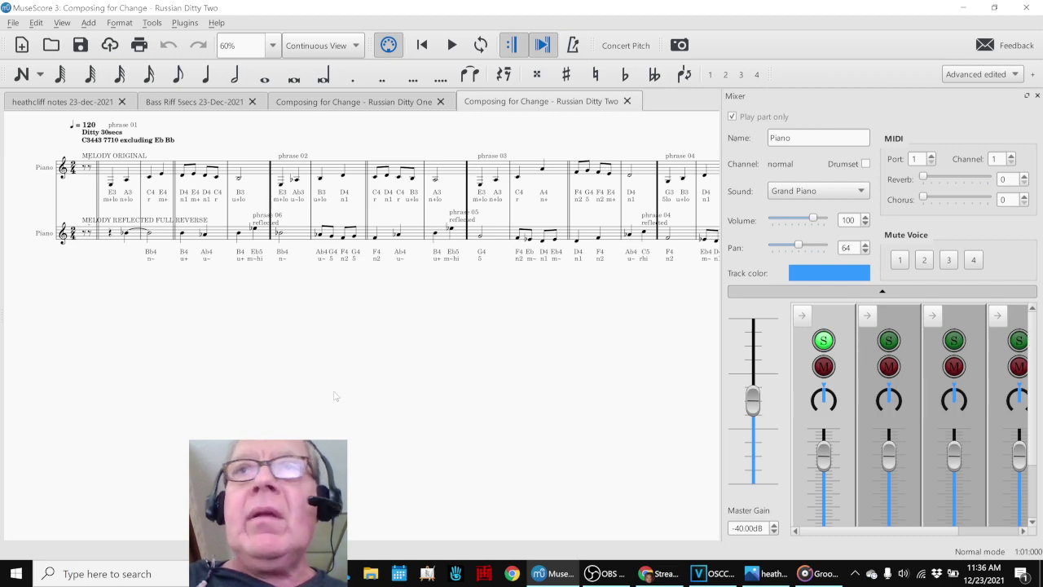
key(F10)
key(space)
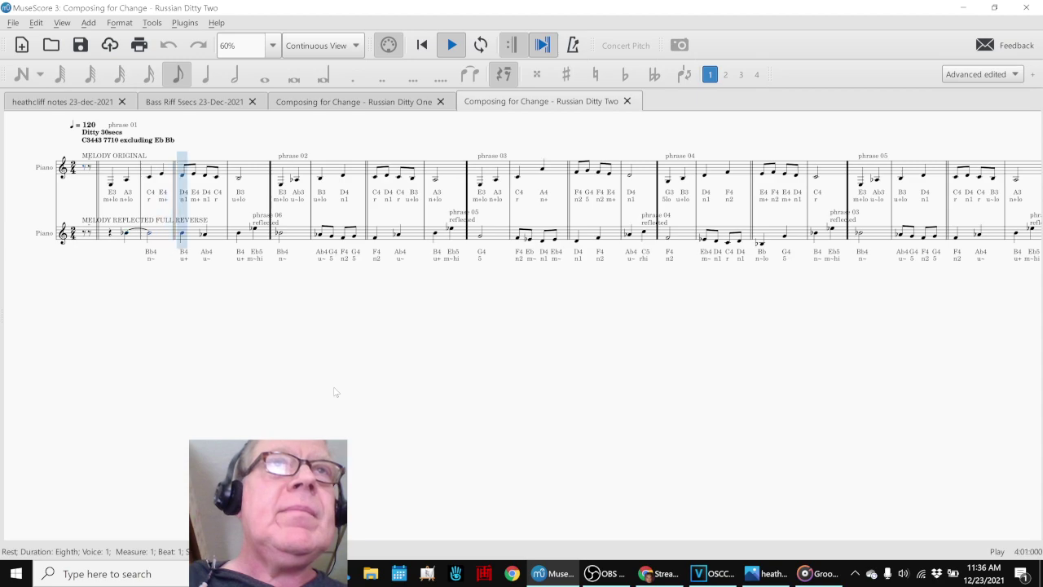
key(space)
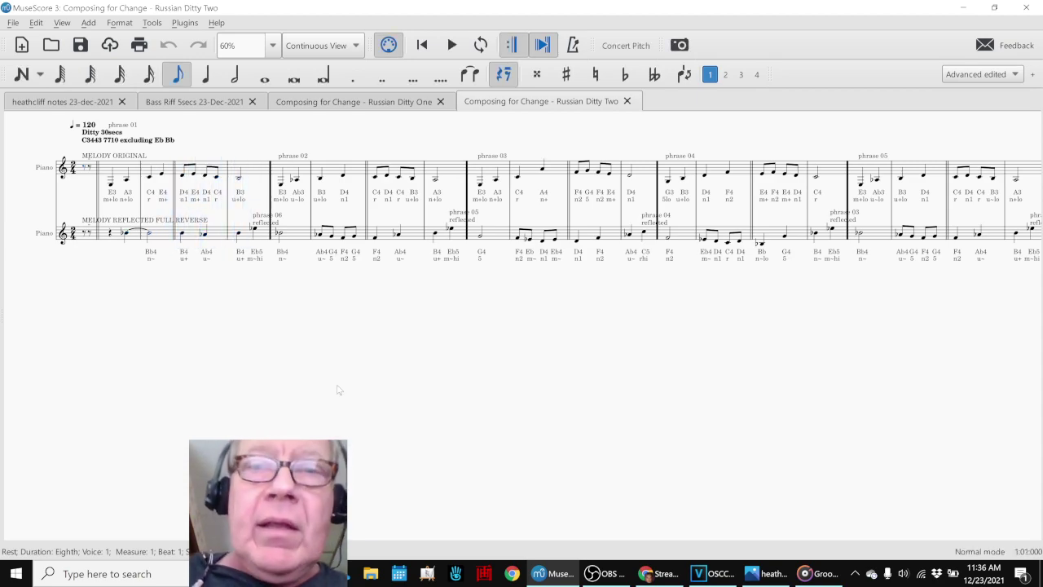
Step: Check the mixer again, replay the score from the start, stop it, and clear the selection
key(F10)
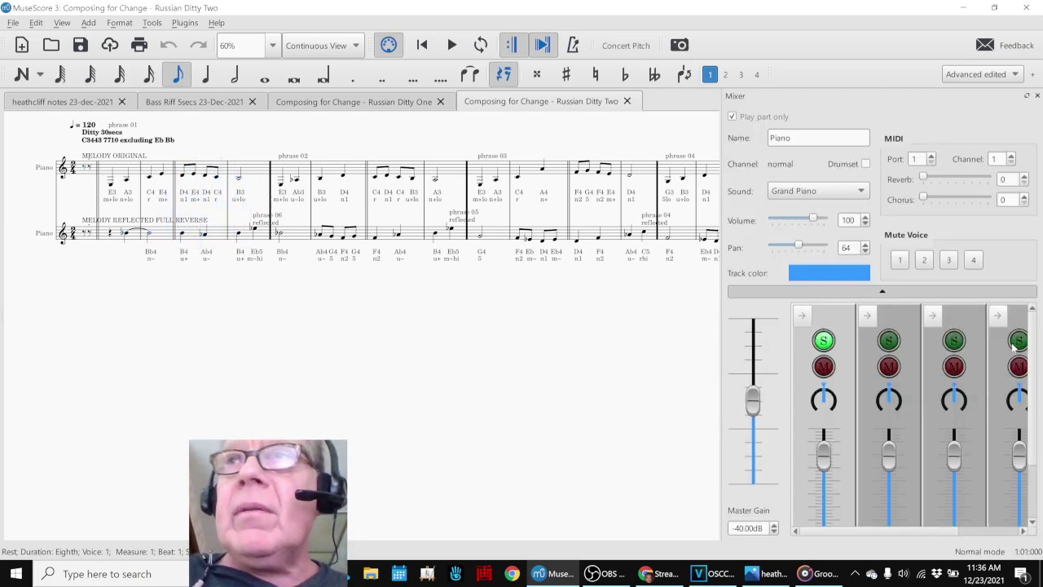
key(F10)
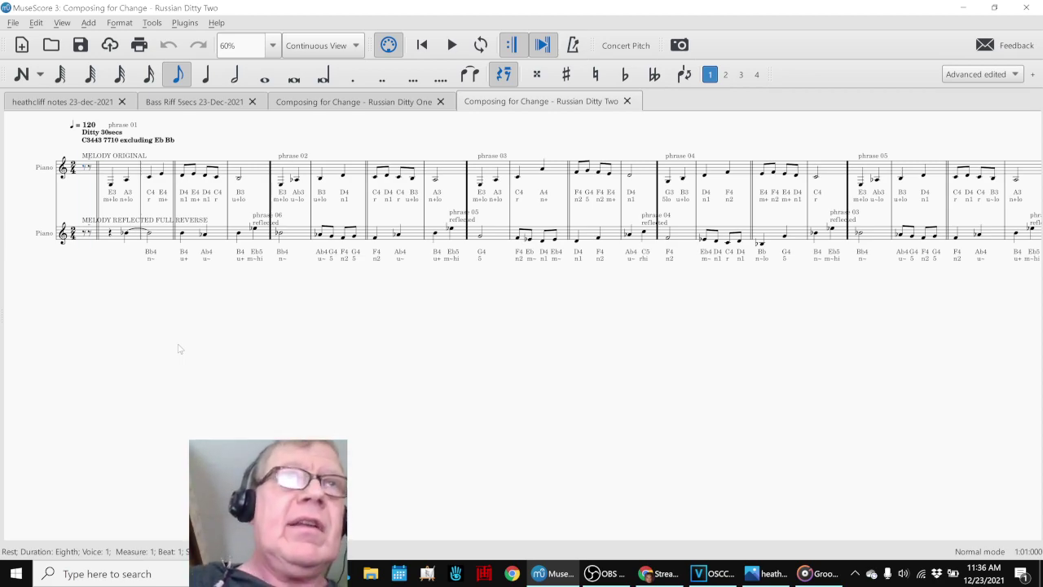
key(space)
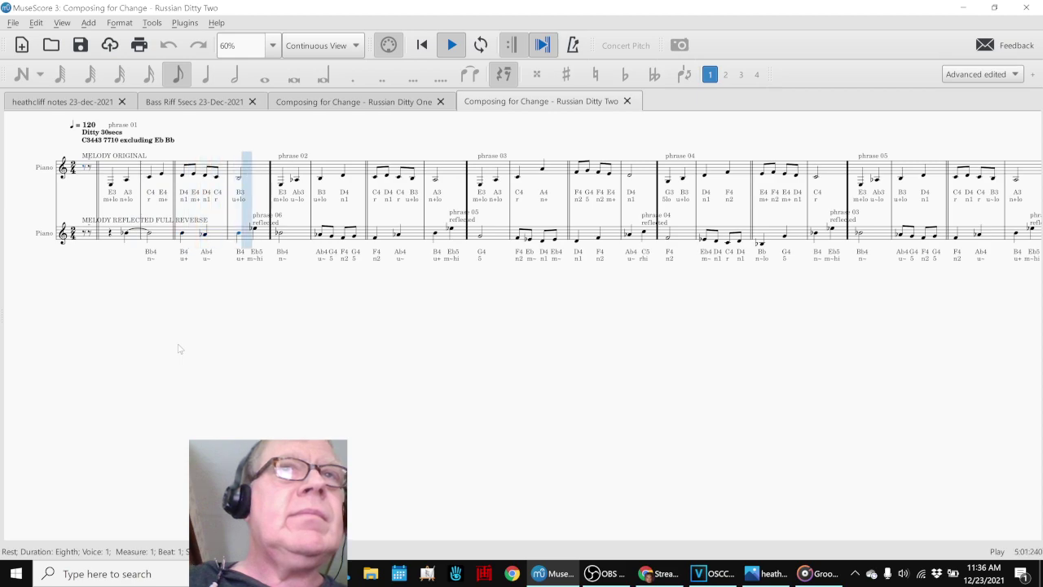
key(space)
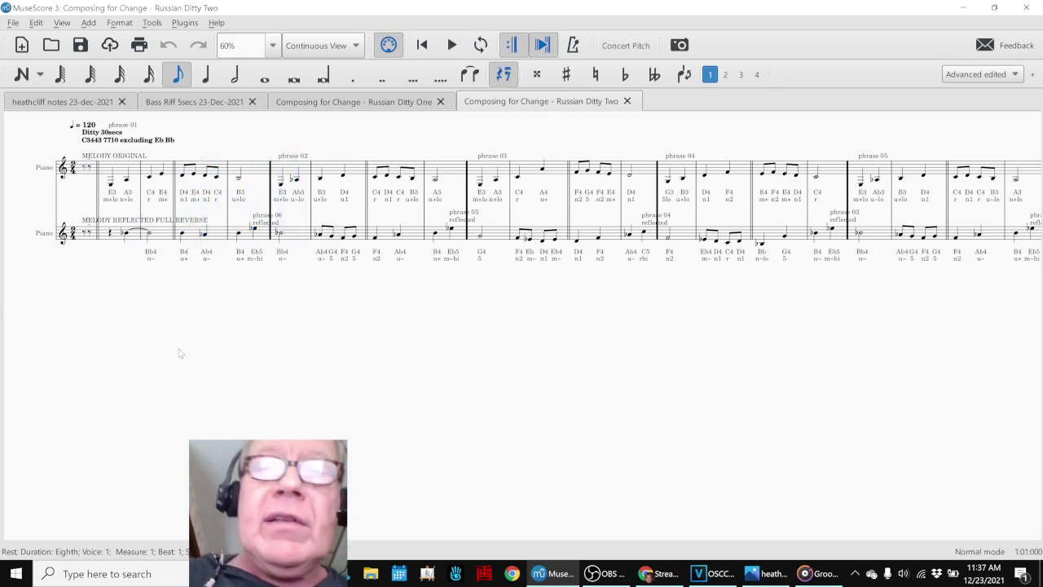
key(F10)
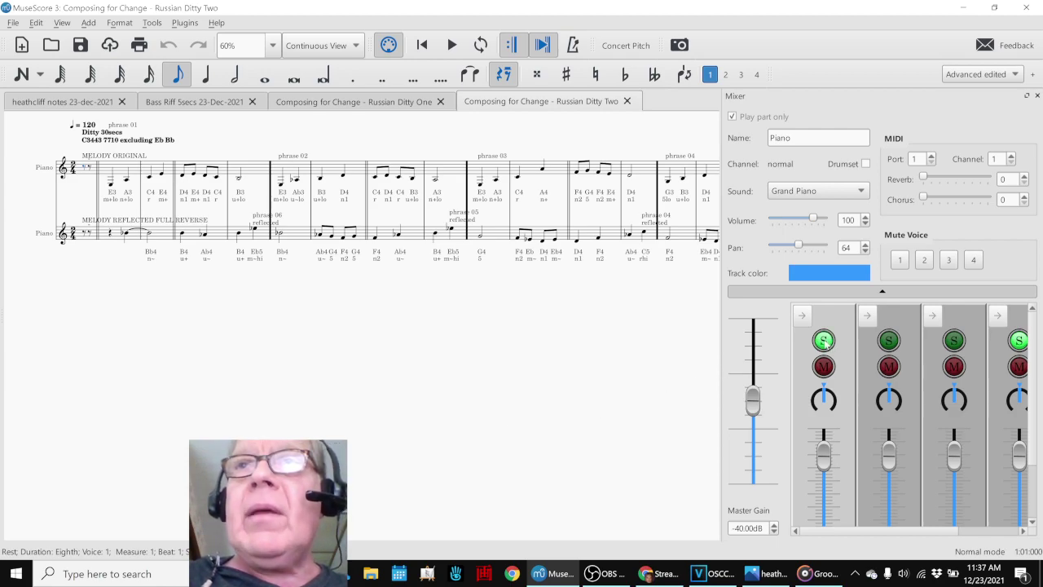
key(F10)
key(Escape)
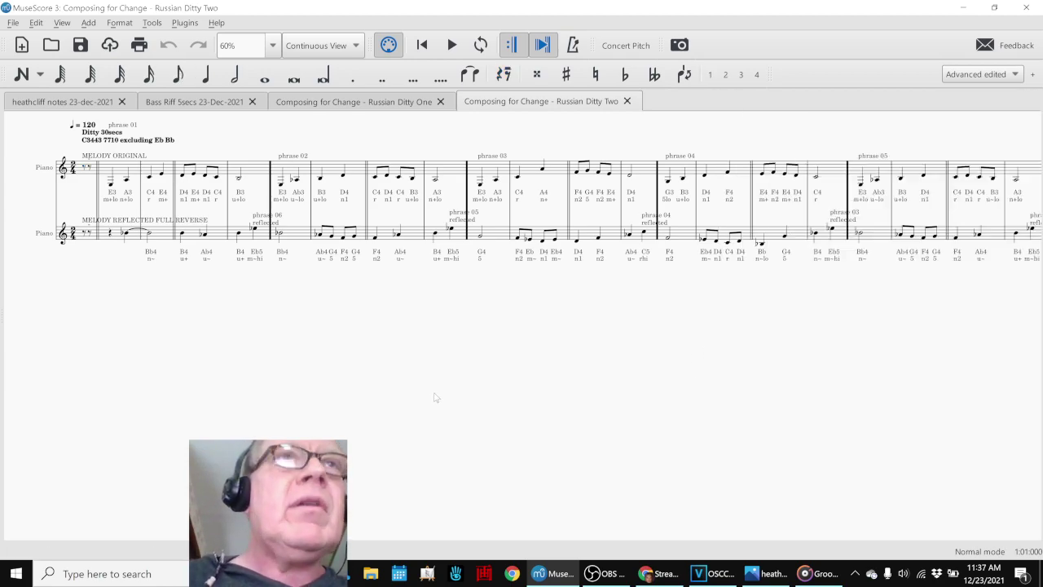
Step: Jump to the start of Russian Ditty Two and start playback
key(ctrl+Home)
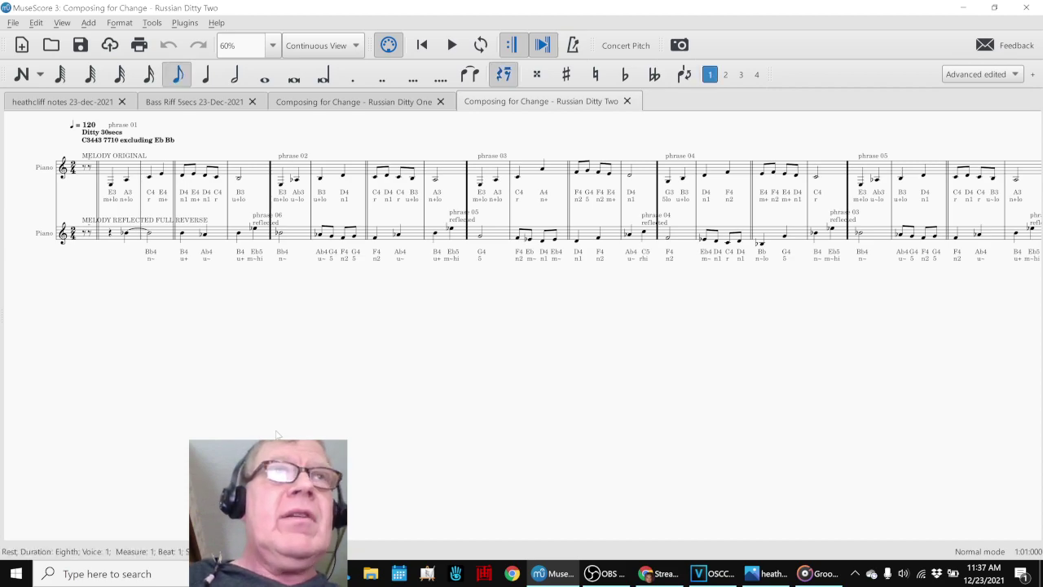
key(Escape)
key(space)
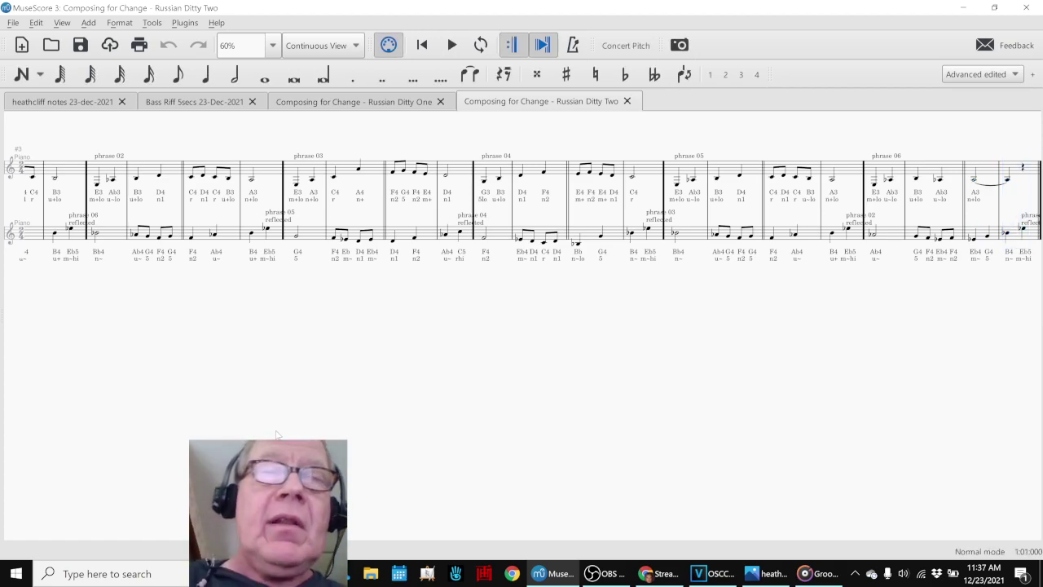
Step: Return to the score's opening, check the mixer once more, and leave nothing selected
key(ctrl+Home)
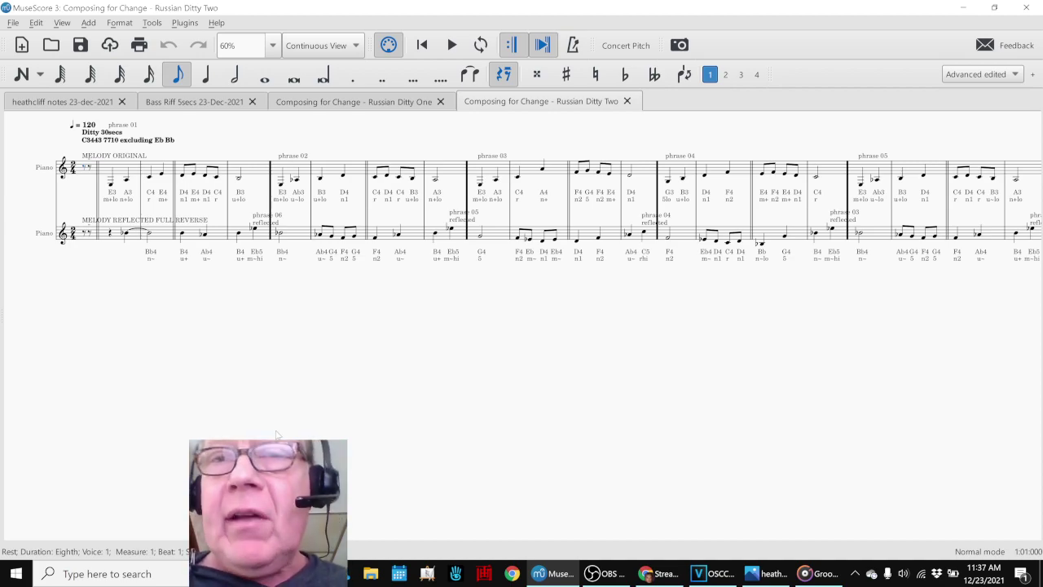
key(F10)
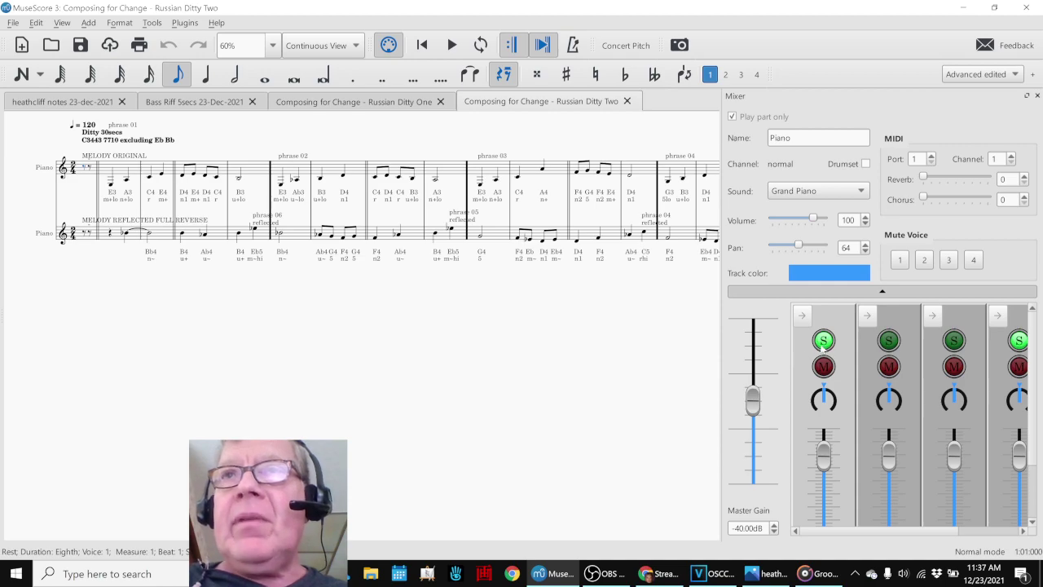
click(594, 382)
key(F10)
key(Right)
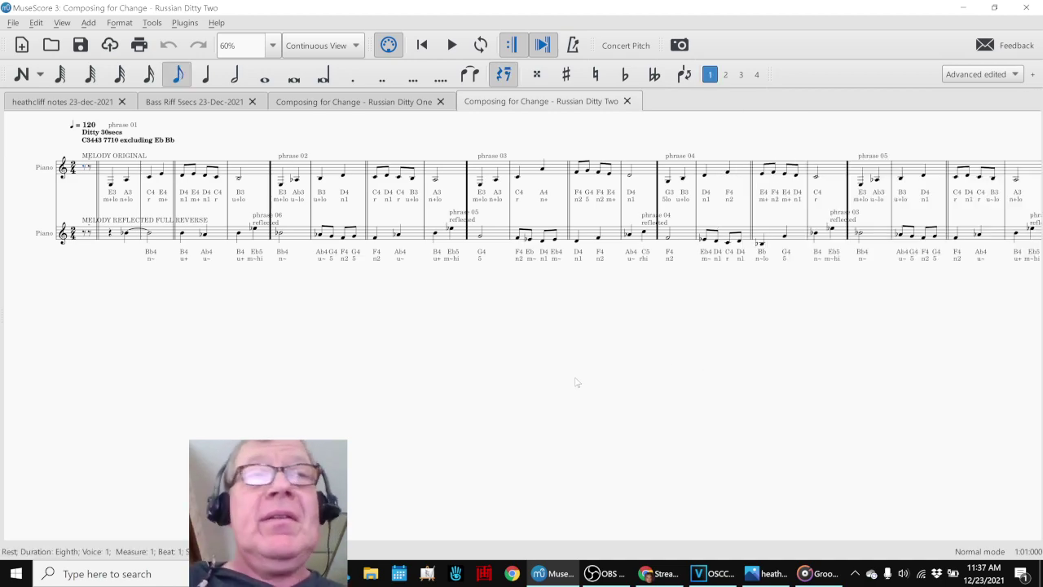
key(Escape)
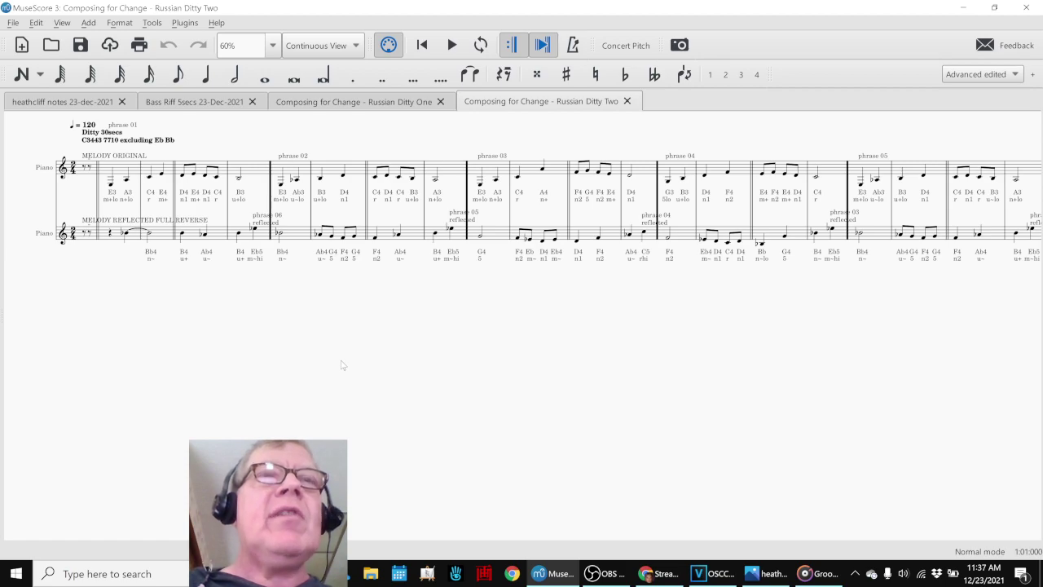
Step: Play the original melody and its full-reverse reflection from the beginning
key(space)
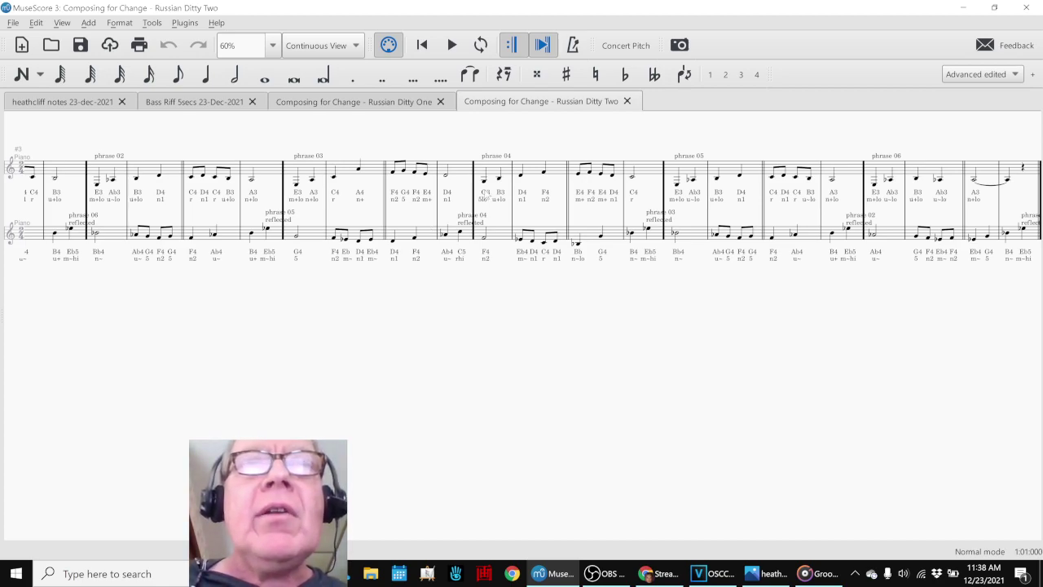
Step: Show the piano keyboard while checking the G3 note in measure 14, then open Instruments
click(486, 193)
key(p)
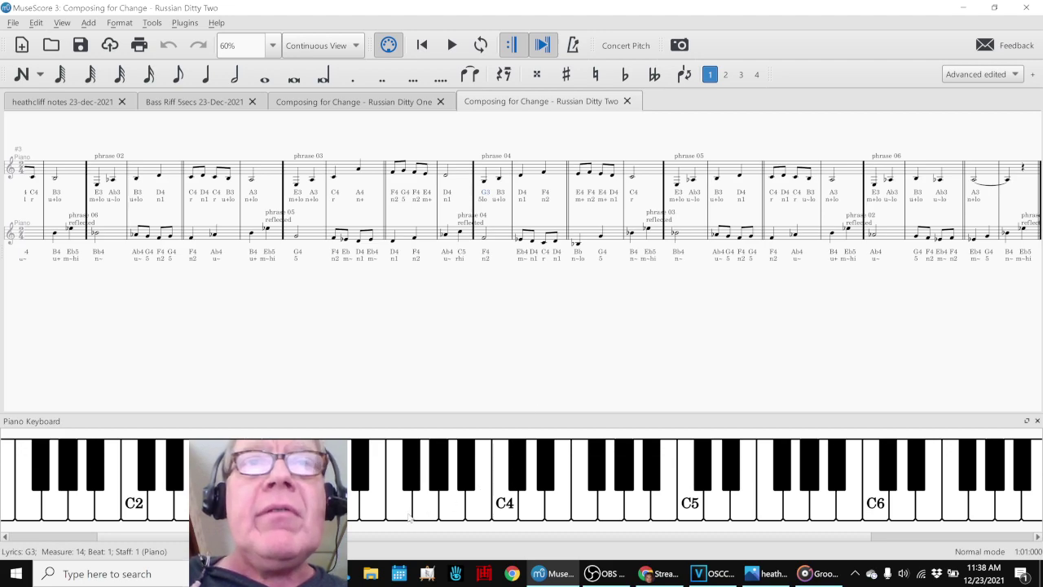
click(485, 180)
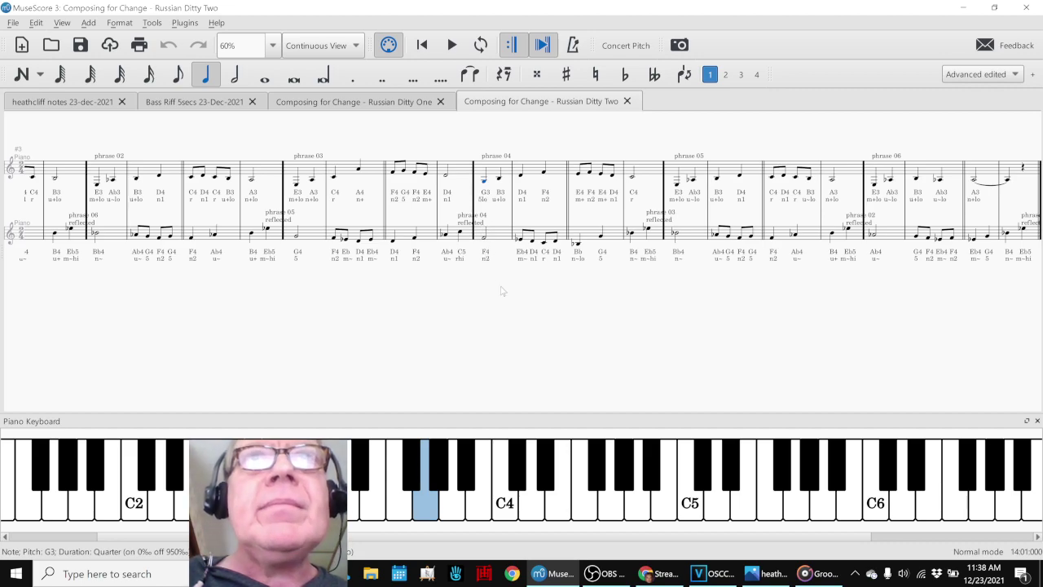
key(Escape)
key(i)
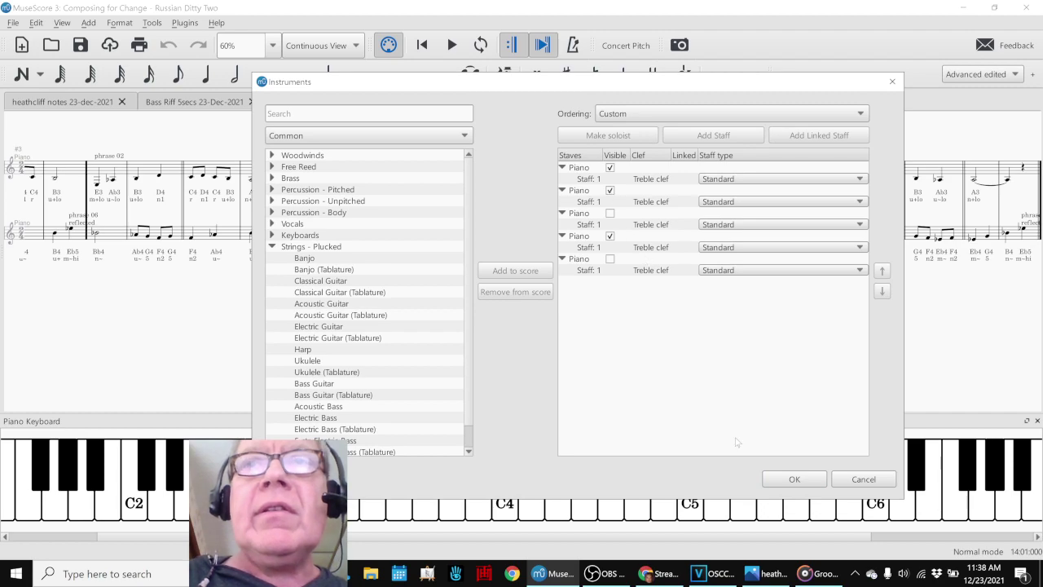
Step: Make the hidden phrase-by-phrase reflected Piano staff visible and check phrase 04's first G3
click(792, 479)
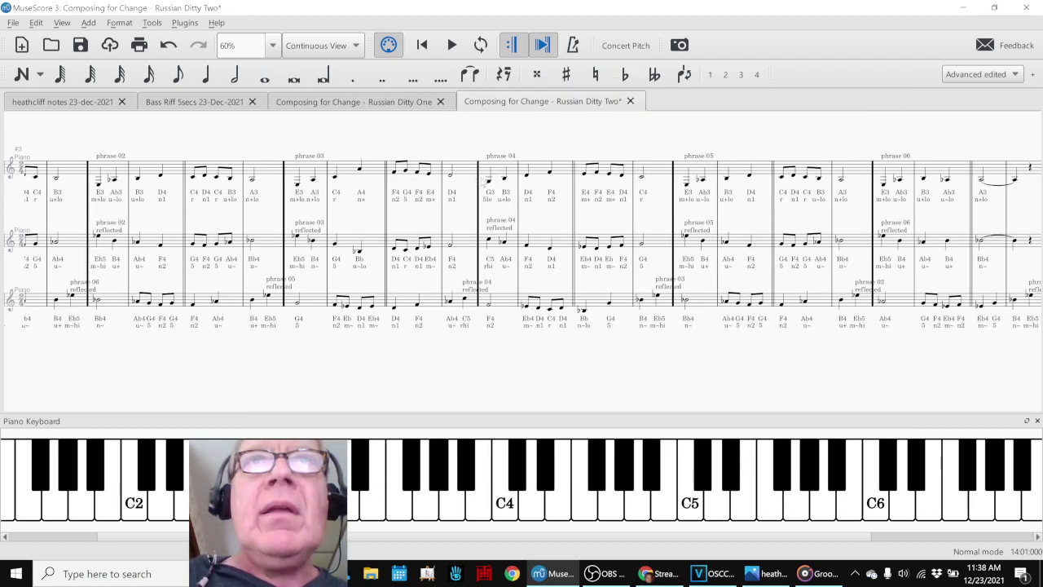
click(488, 179)
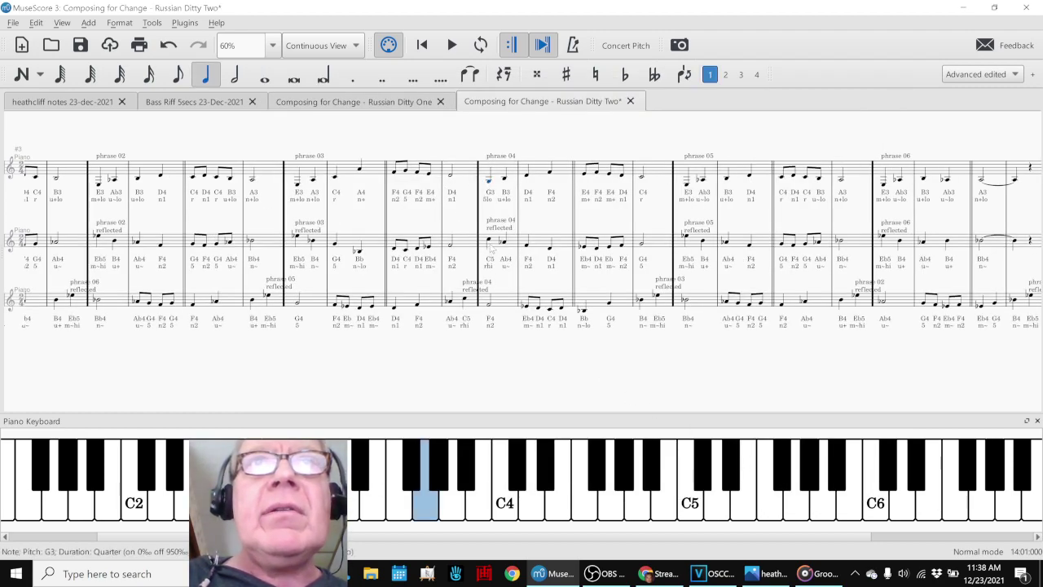
key(Escape)
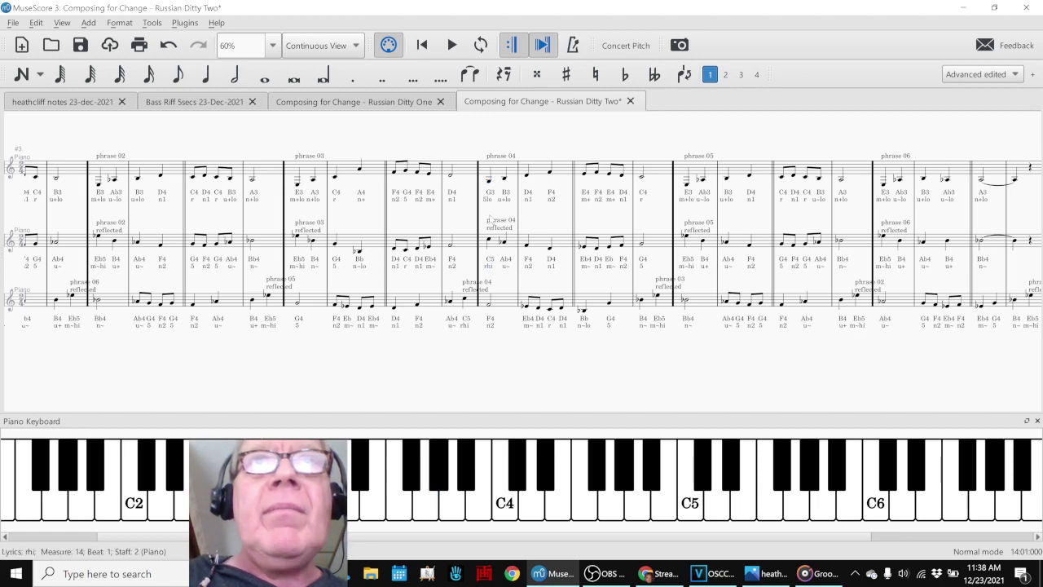
Step: Inspect the 5lo and rhi lyrics, then bring the Stream Log spreadsheet forward
click(489, 202)
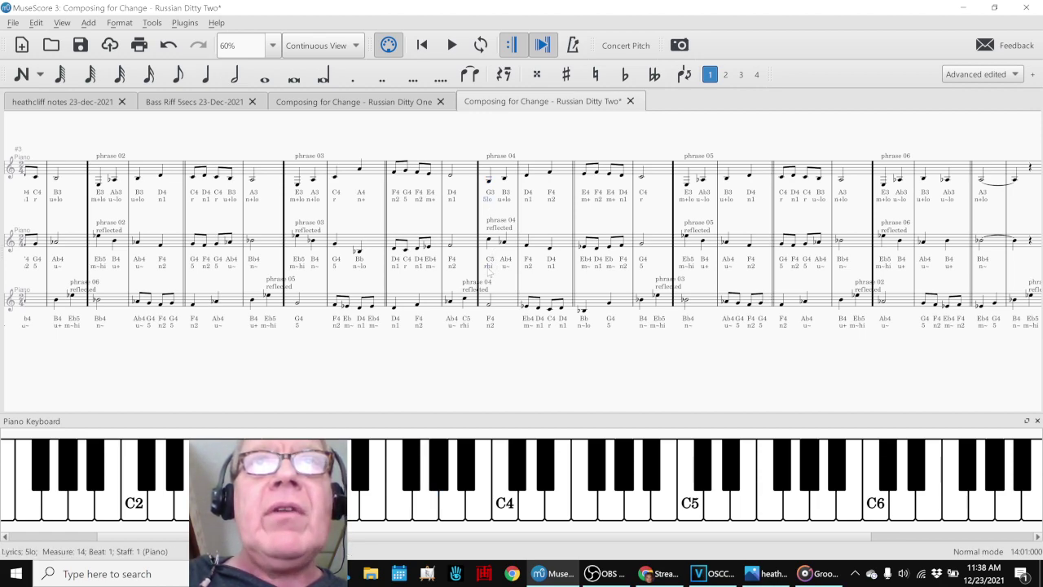
click(489, 272)
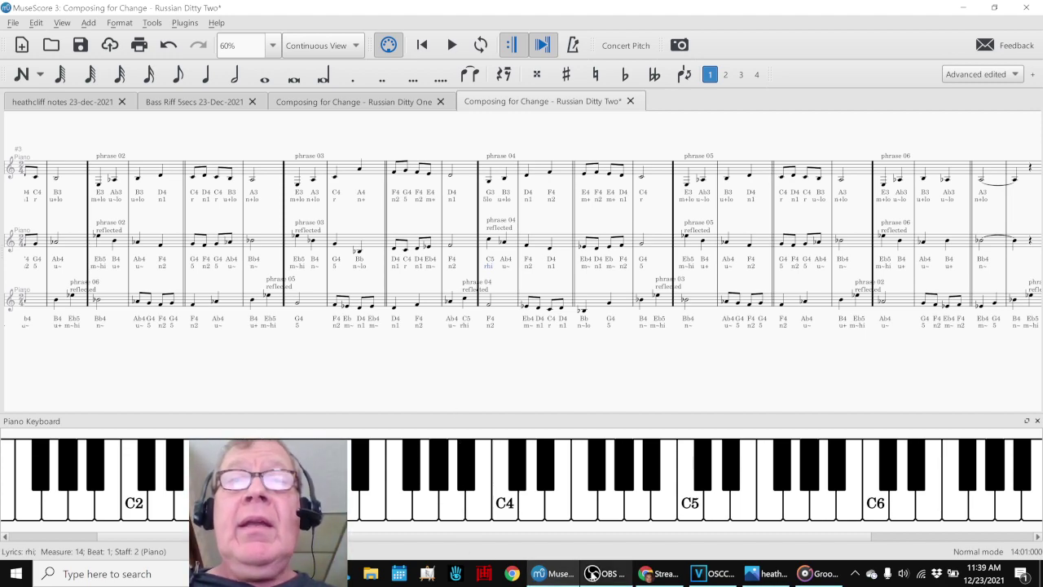
click(646, 575)
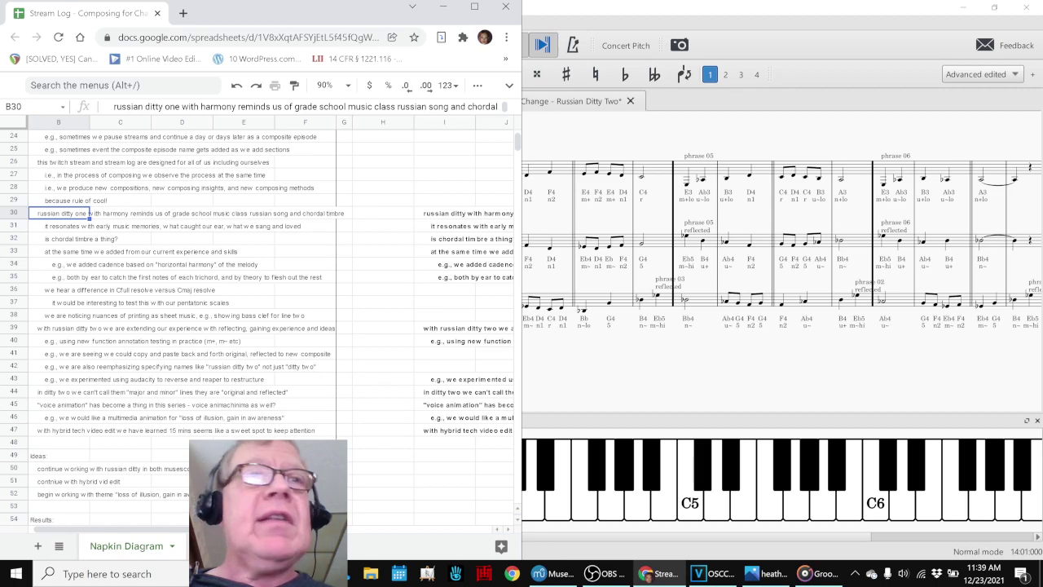
Step: Review the Ideas Next Time entries: Russian ditty, polls, new compositions and the theme idea
click(43, 470)
scroll(46, 408, down, 9)
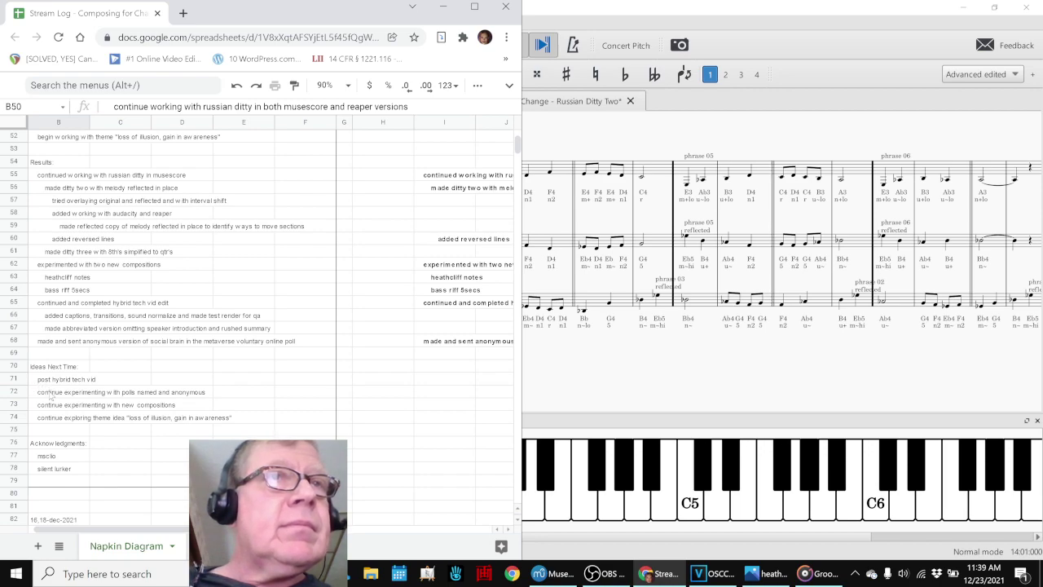
click(51, 395)
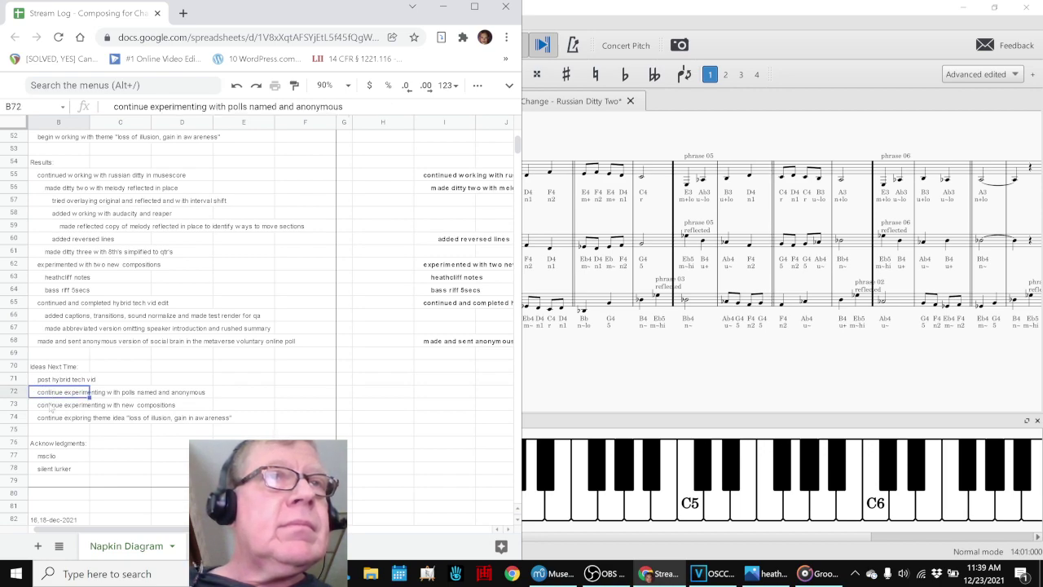
click(51, 406)
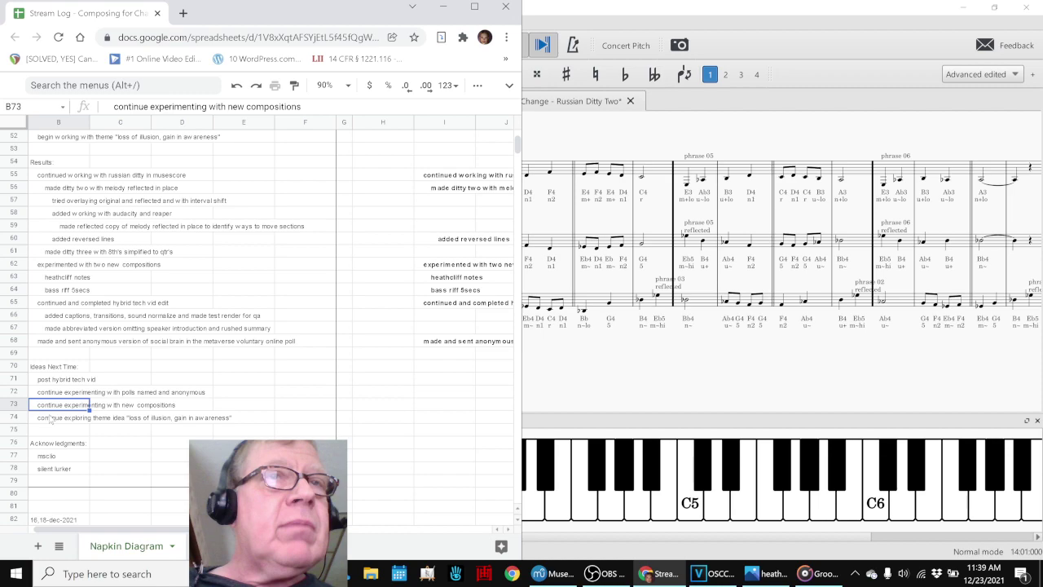
click(51, 419)
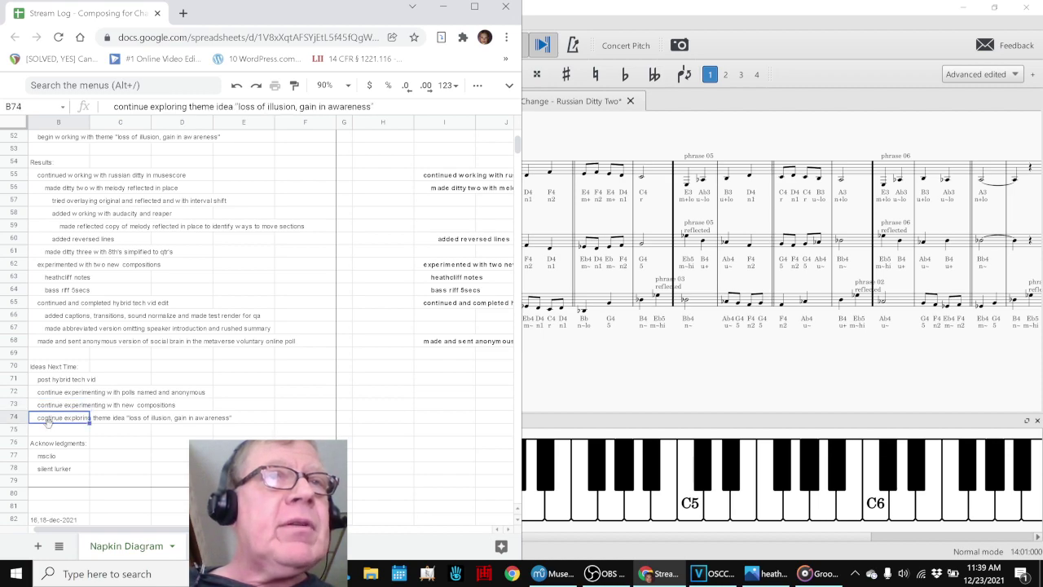
click(51, 430)
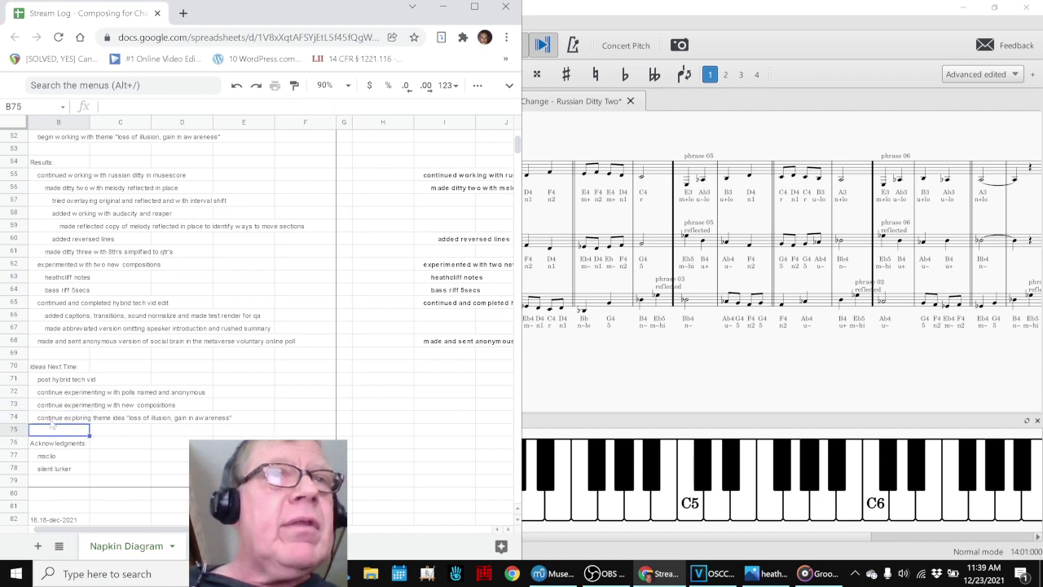
click(50, 422)
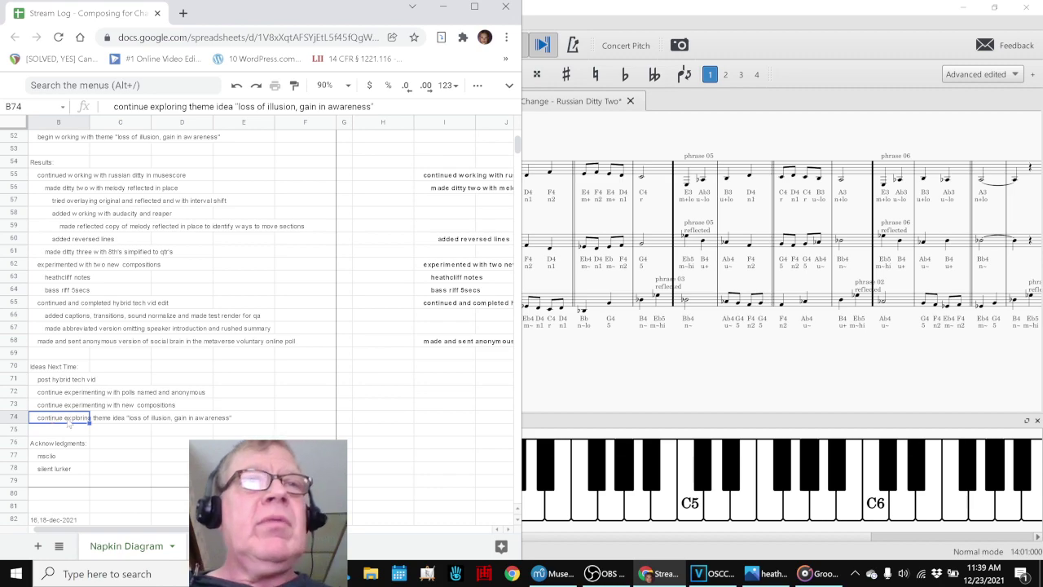
Step: Review the two acknowledgment entries below the ideas list
scroll(70, 421, down, 3)
click(41, 369)
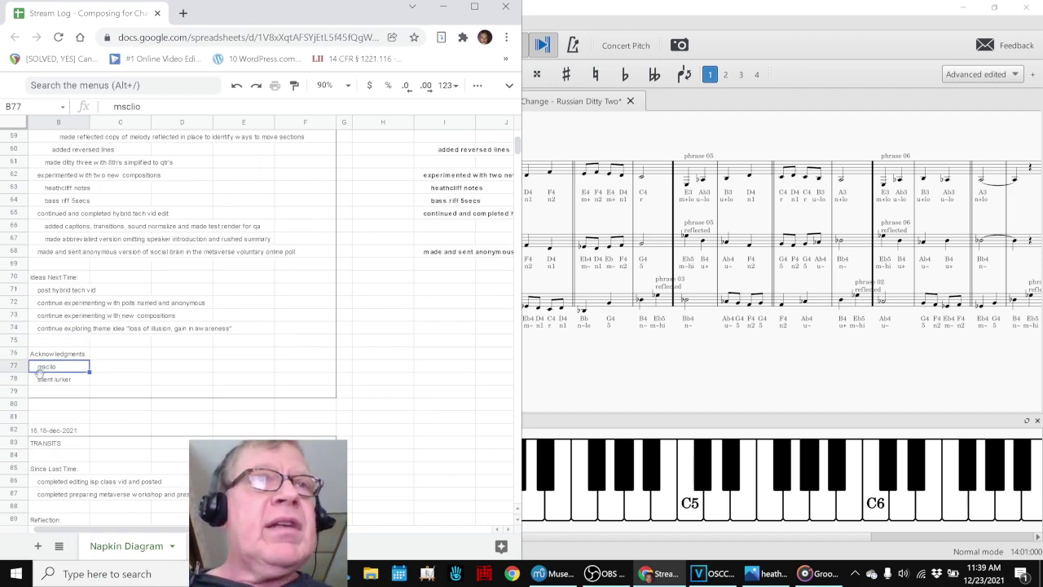
click(45, 382)
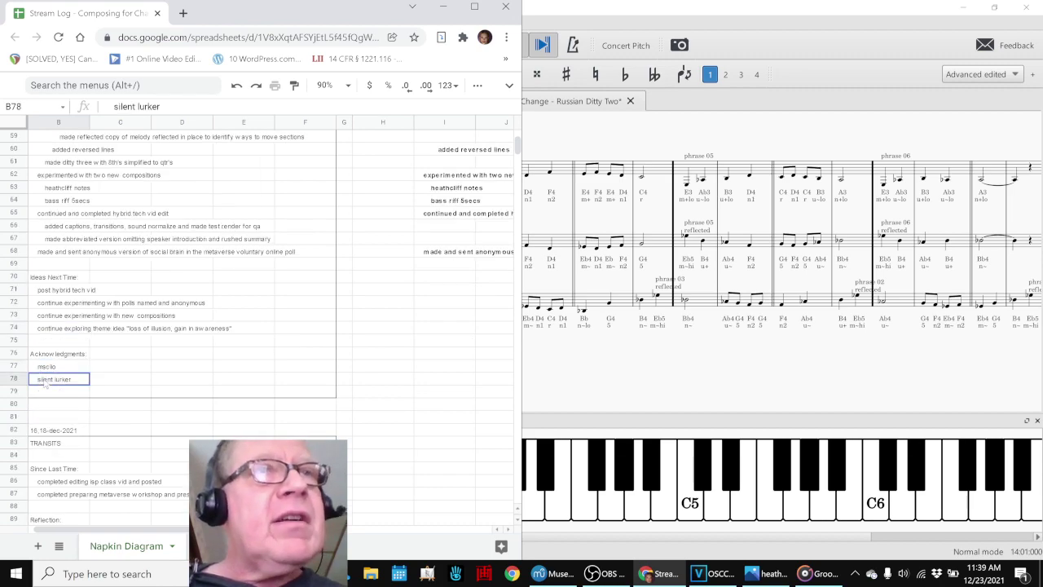
scroll(44, 385, down, 3)
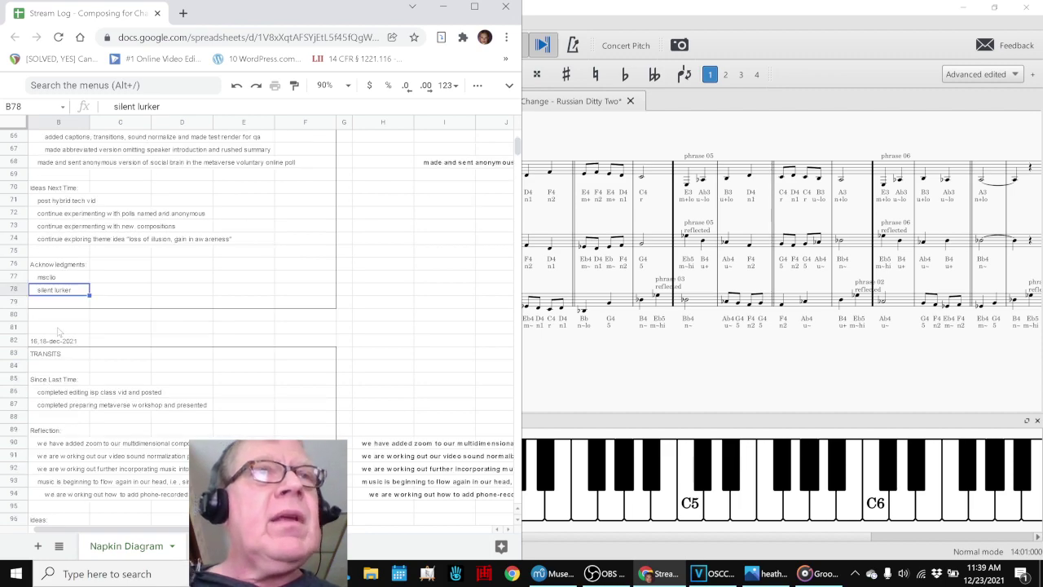
click(54, 303)
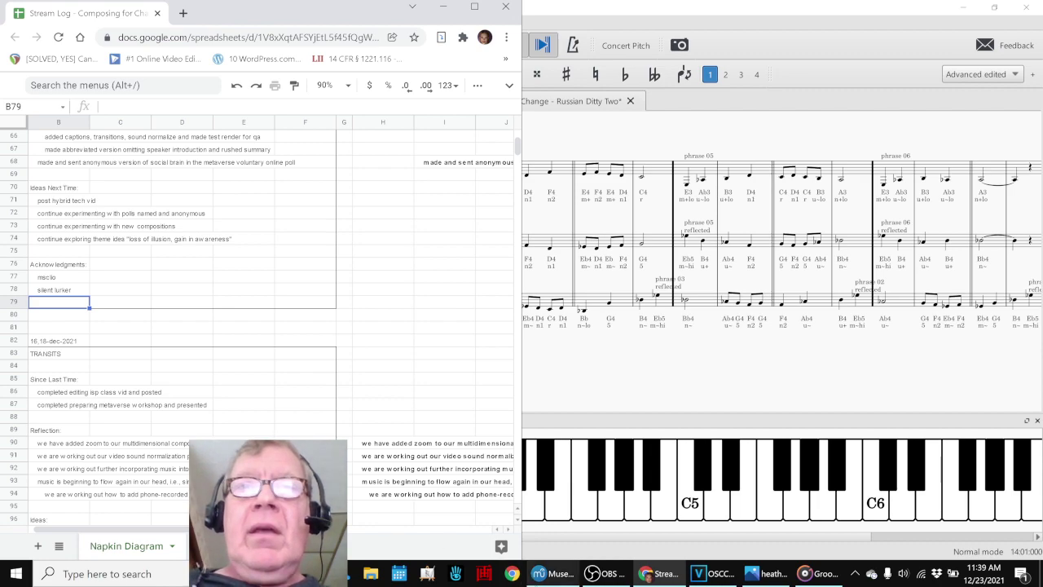
Step: Bring OBS Studio to the front while the 'Composing for Change Part 51 - KITE' stream runs
click(592, 577)
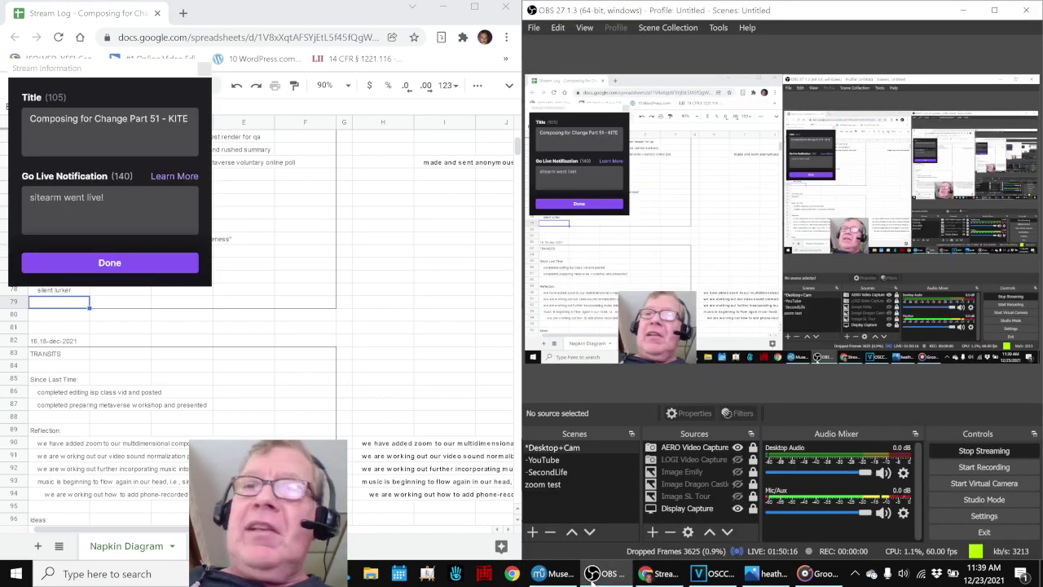